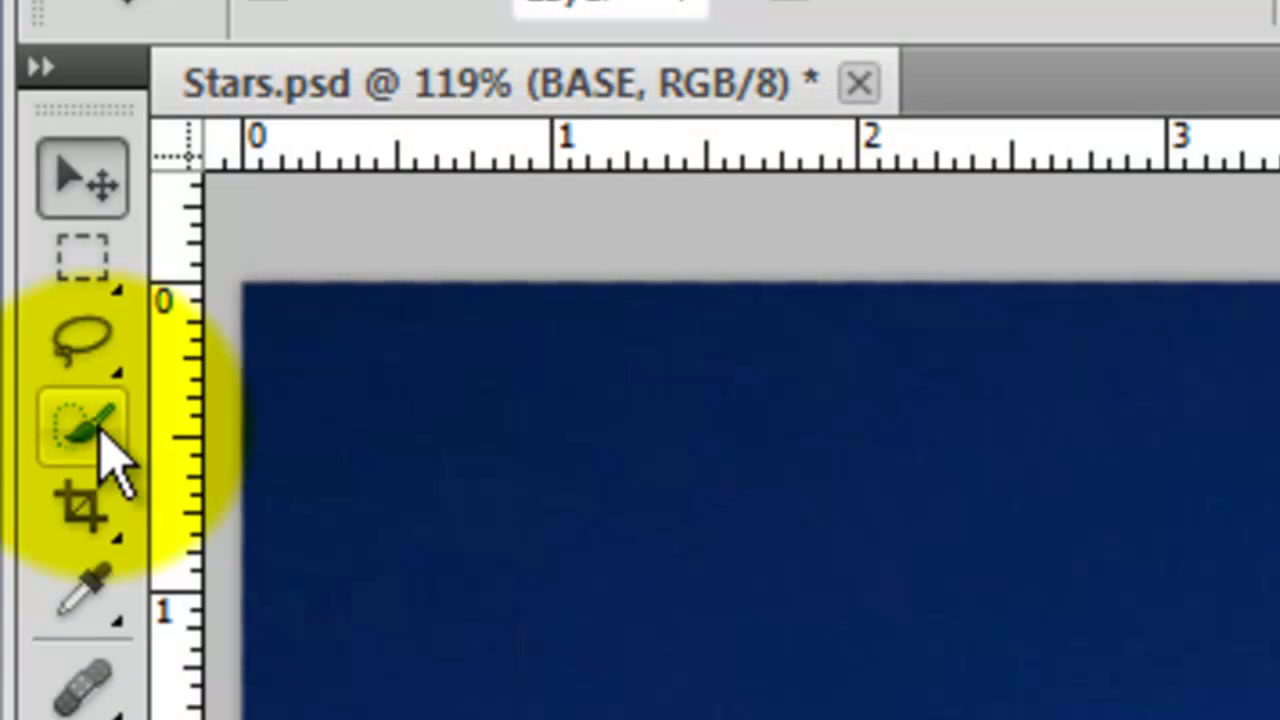
Step: Quick-select the tree line and refine its edge with a 33.5 px Smart Radius over the treetops
left_click(103, 440)
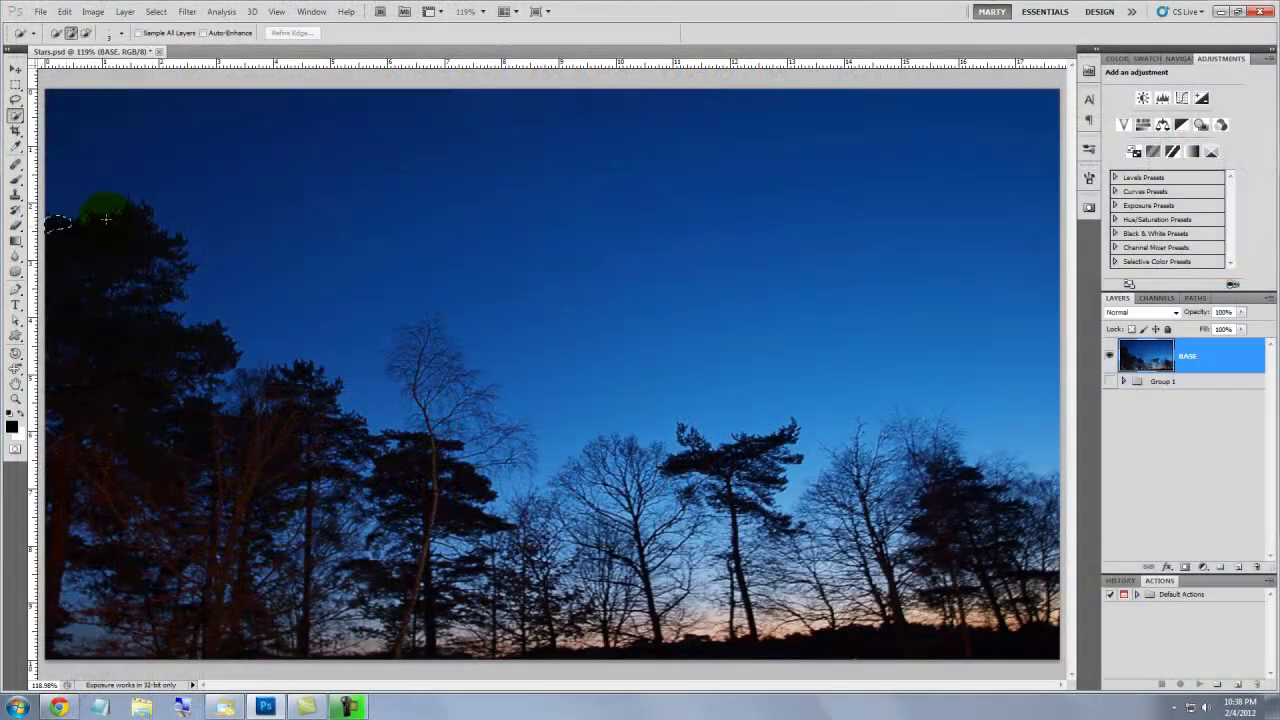
mouse_move(105, 218)
left_mouse_down()
mouse_move(192, 346)
mouse_move(156, 575)
mouse_move(257, 563)
mouse_move(405, 475)
mouse_move(414, 328)
mouse_move(511, 451)
mouse_move(716, 451)
mouse_move(827, 512)
mouse_move(982, 479)
mouse_move(976, 602)
mouse_move(375, 599)
mouse_move(767, 539)
mouse_move(834, 551)
left_mouse_up()
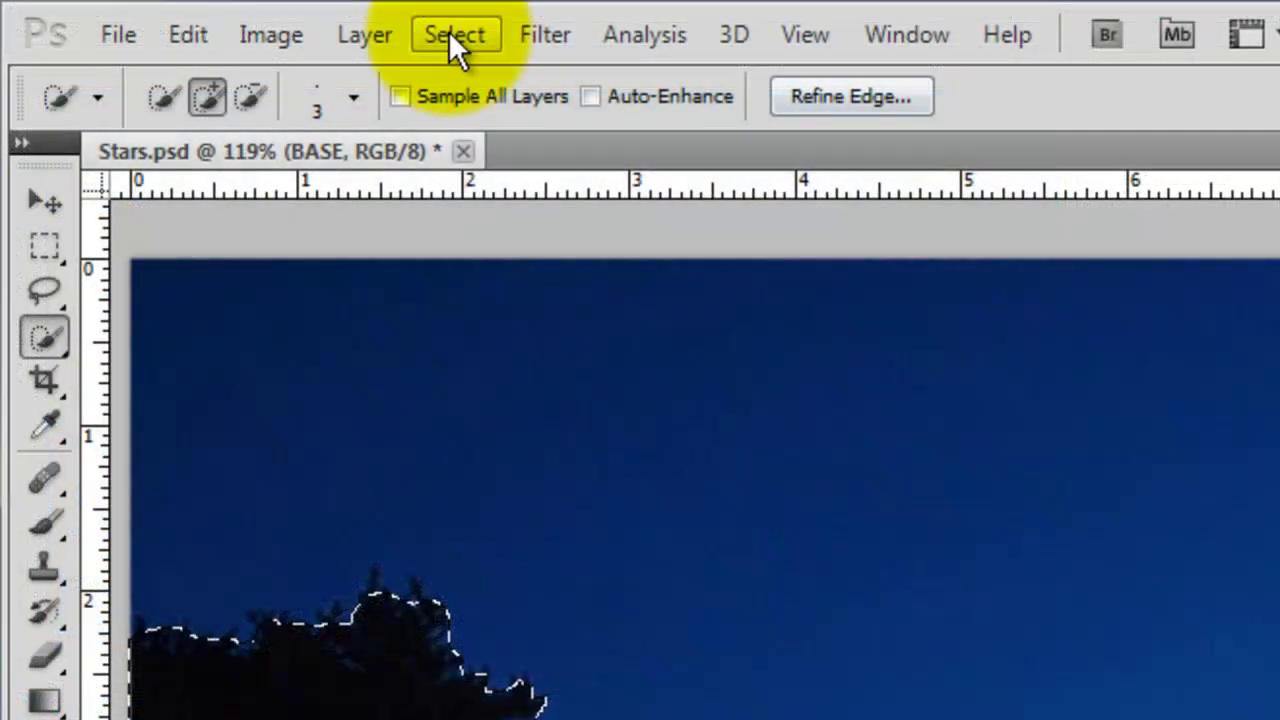
left_click(156, 11)
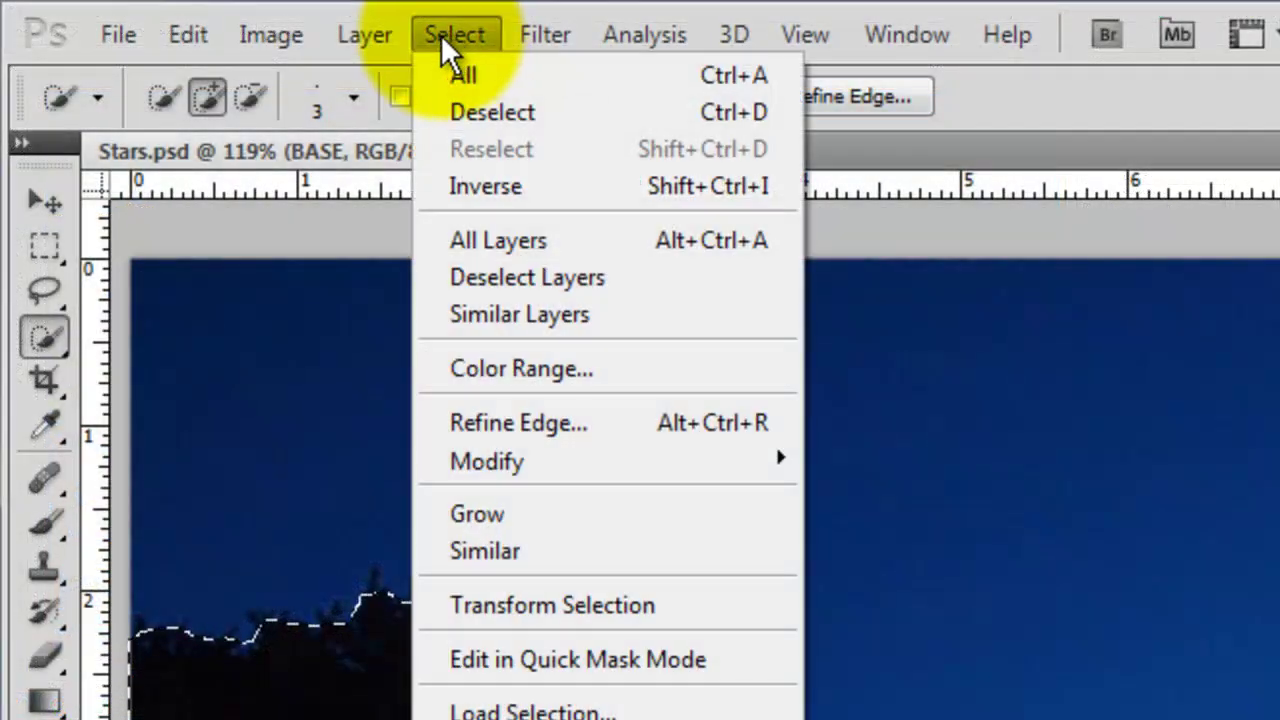
left_click(531, 422)
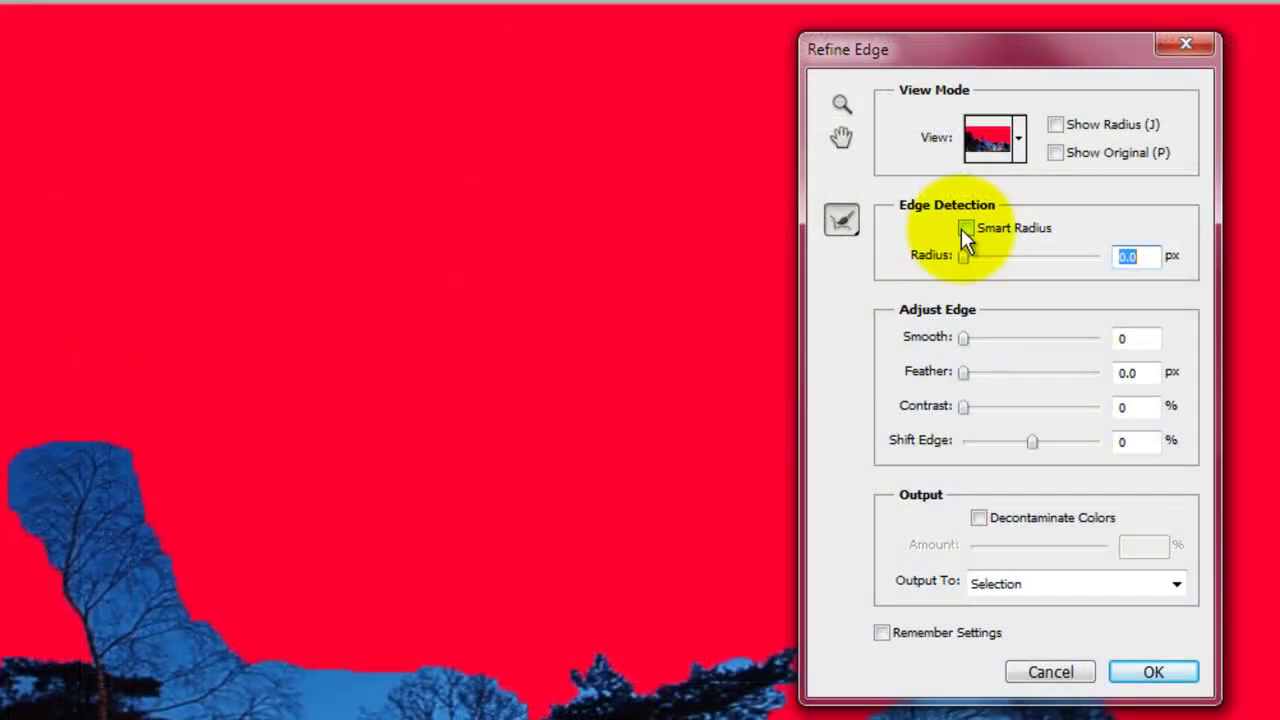
left_click(963, 229)
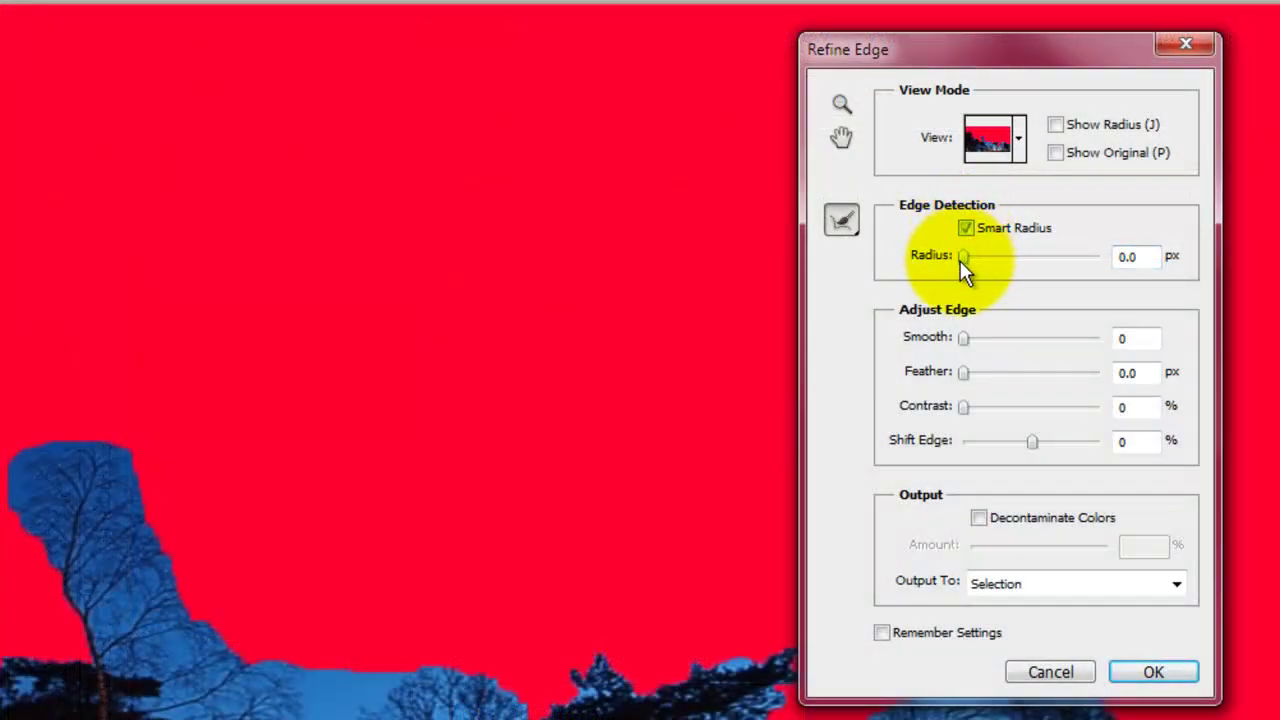
left_click_drag(963, 257, 1036, 260)
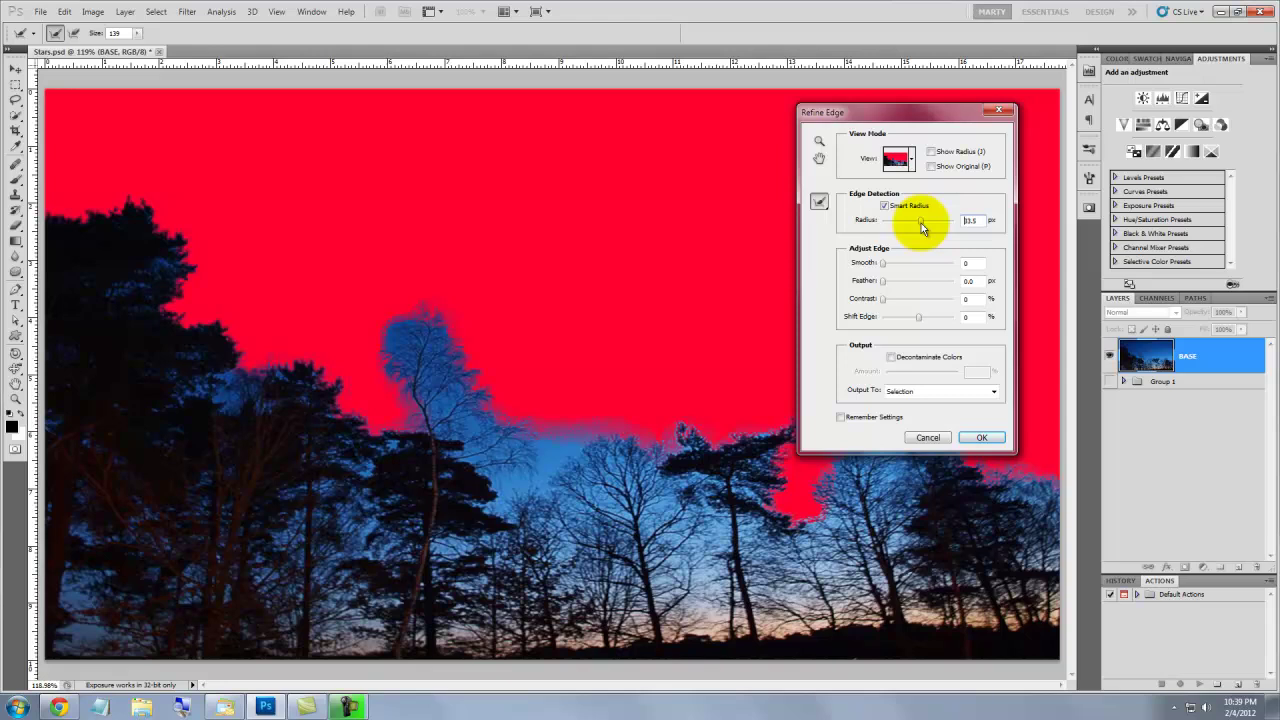
mouse_move(945, 111)
left_mouse_down()
mouse_move(1097, 186)
mouse_move(1133, 219)
left_mouse_up()
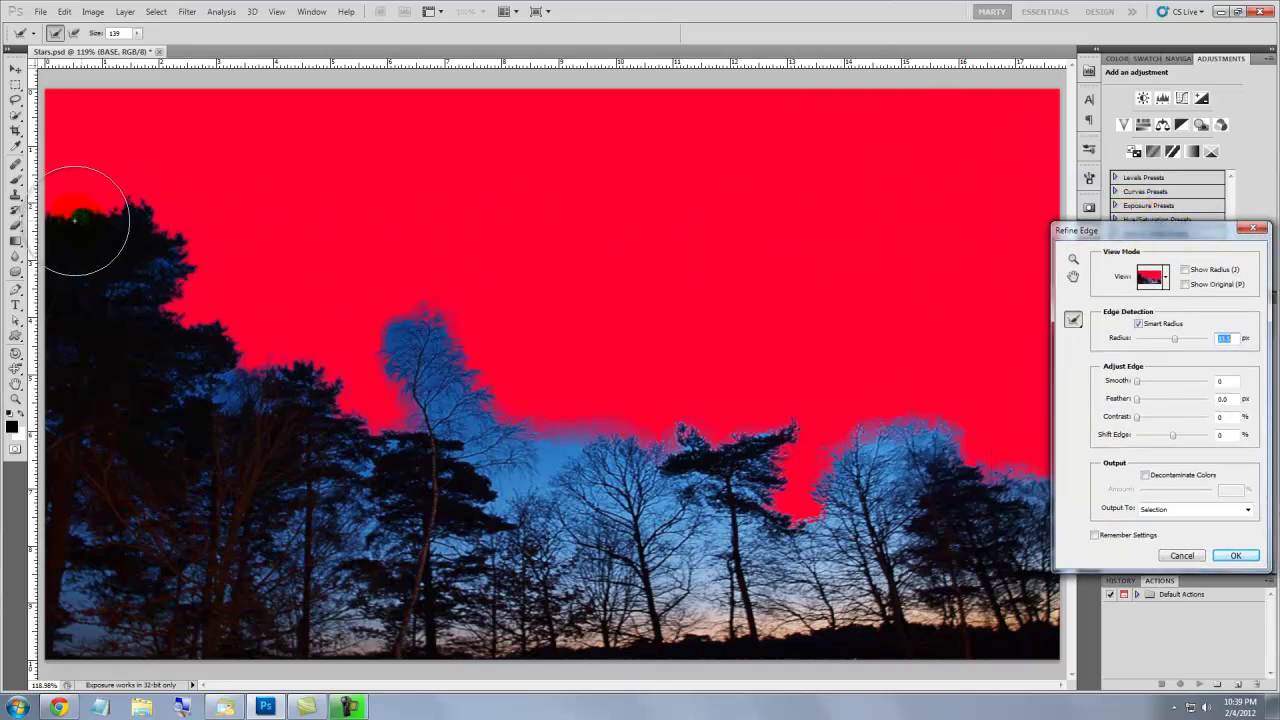
mouse_move(75, 219)
left_mouse_down()
mouse_move(152, 226)
mouse_move(226, 325)
mouse_move(374, 416)
mouse_move(376, 320)
mouse_move(481, 389)
mouse_move(511, 430)
mouse_move(644, 434)
mouse_move(744, 491)
mouse_move(785, 441)
mouse_move(771, 490)
mouse_move(835, 444)
mouse_move(939, 446)
mouse_move(1055, 462)
left_mouse_up()
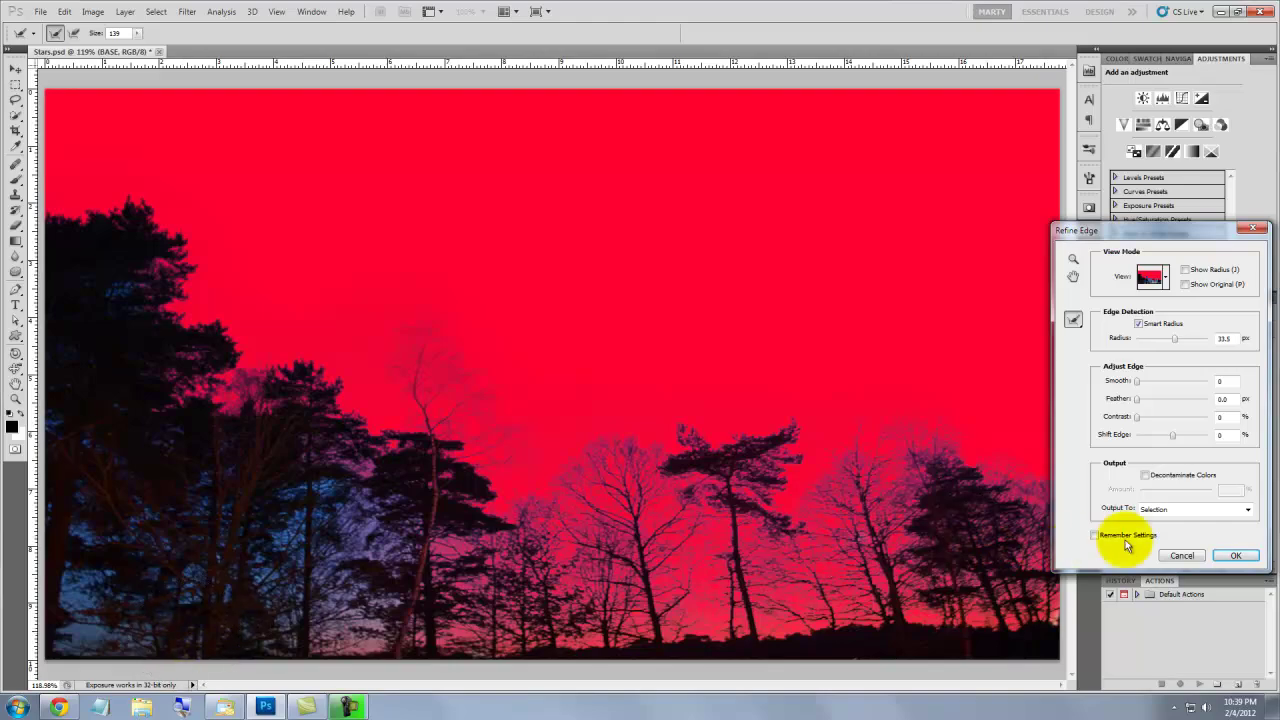
left_click(1236, 556)
Step: Save the tree selection as channel TREES and add a new Layer 8 above BASE
left_click(156, 11)
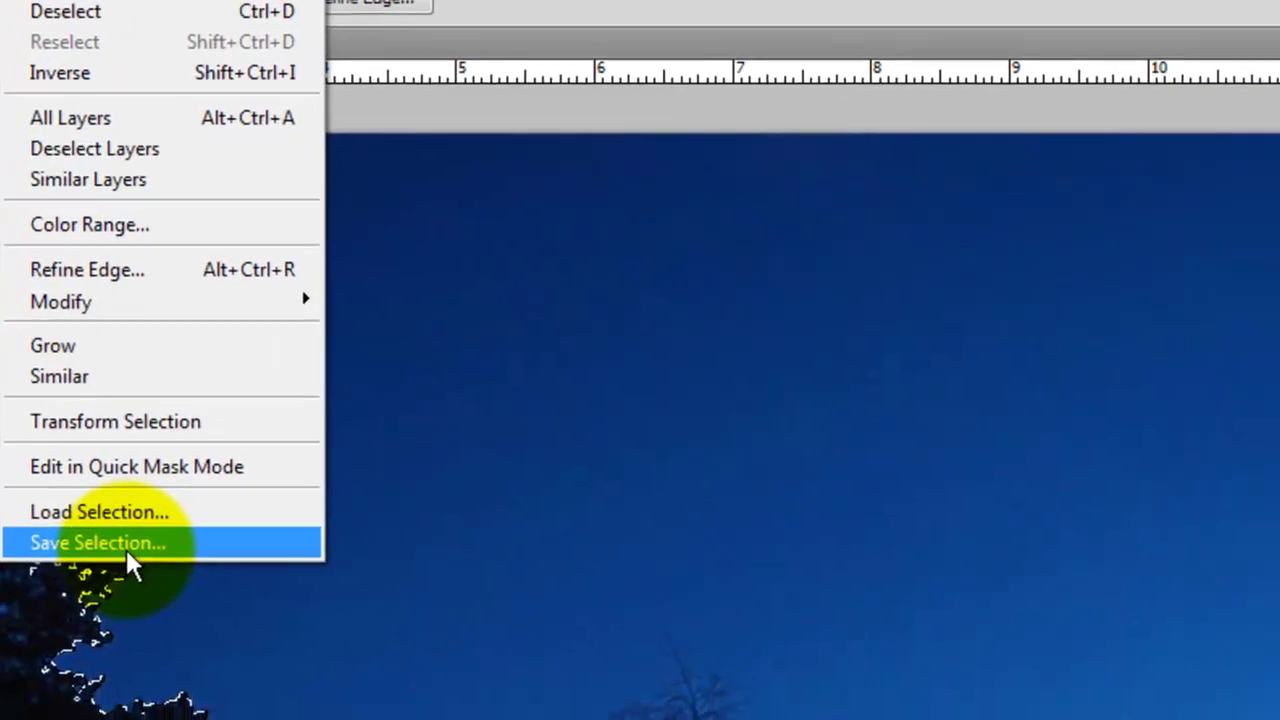
left_click(250, 584)
type("TREE")
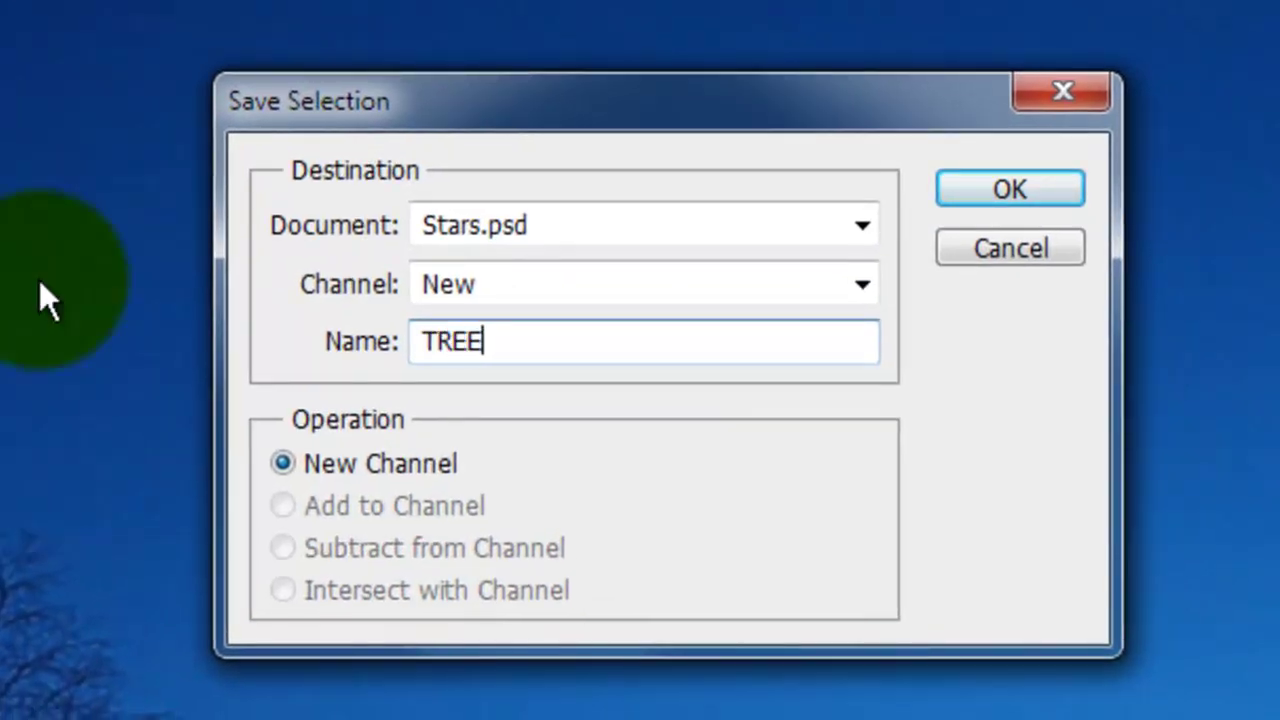
type("S")
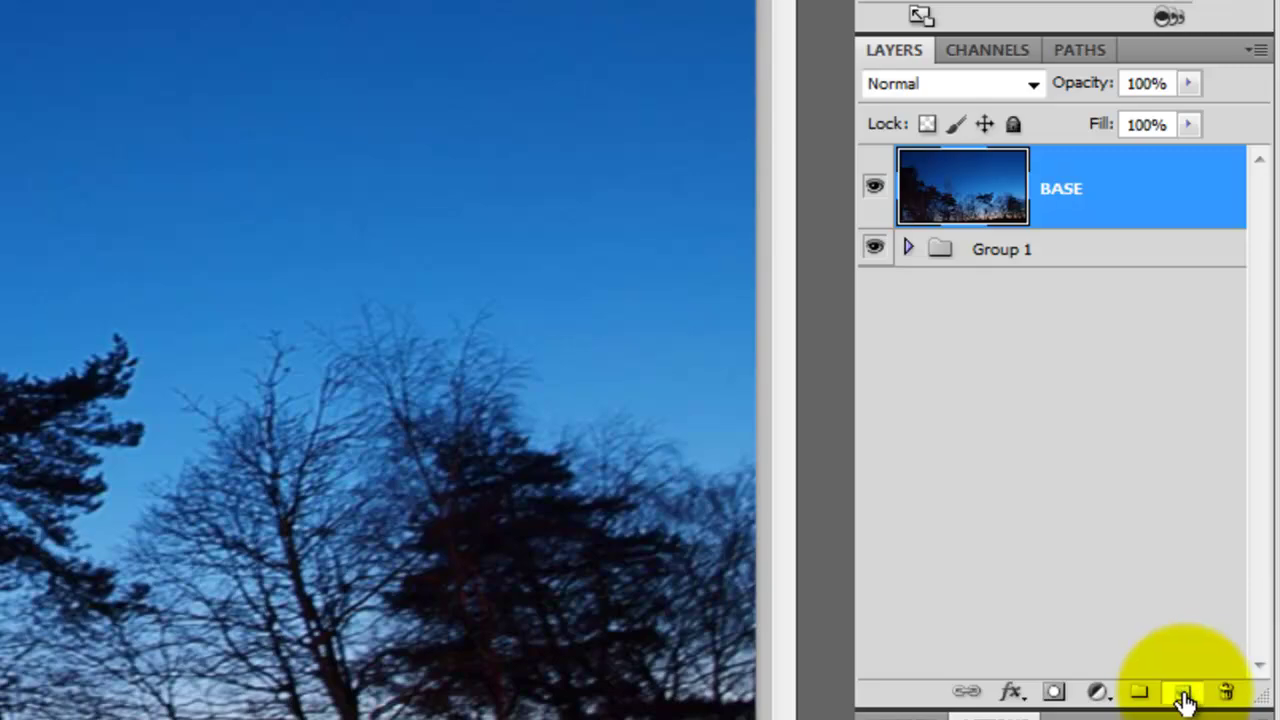
left_click(1190, 691)
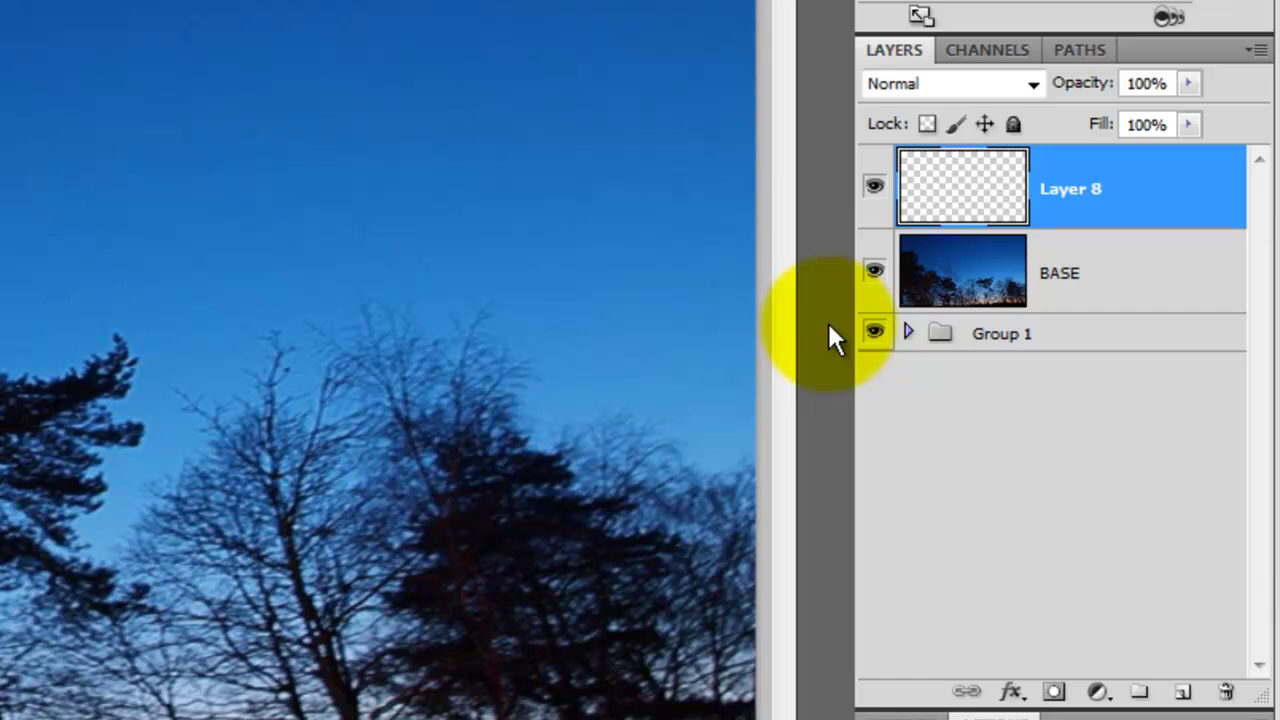
Step: Fill Layer 8 with black and apply Add Noise to it
key("alt+BackSpace")
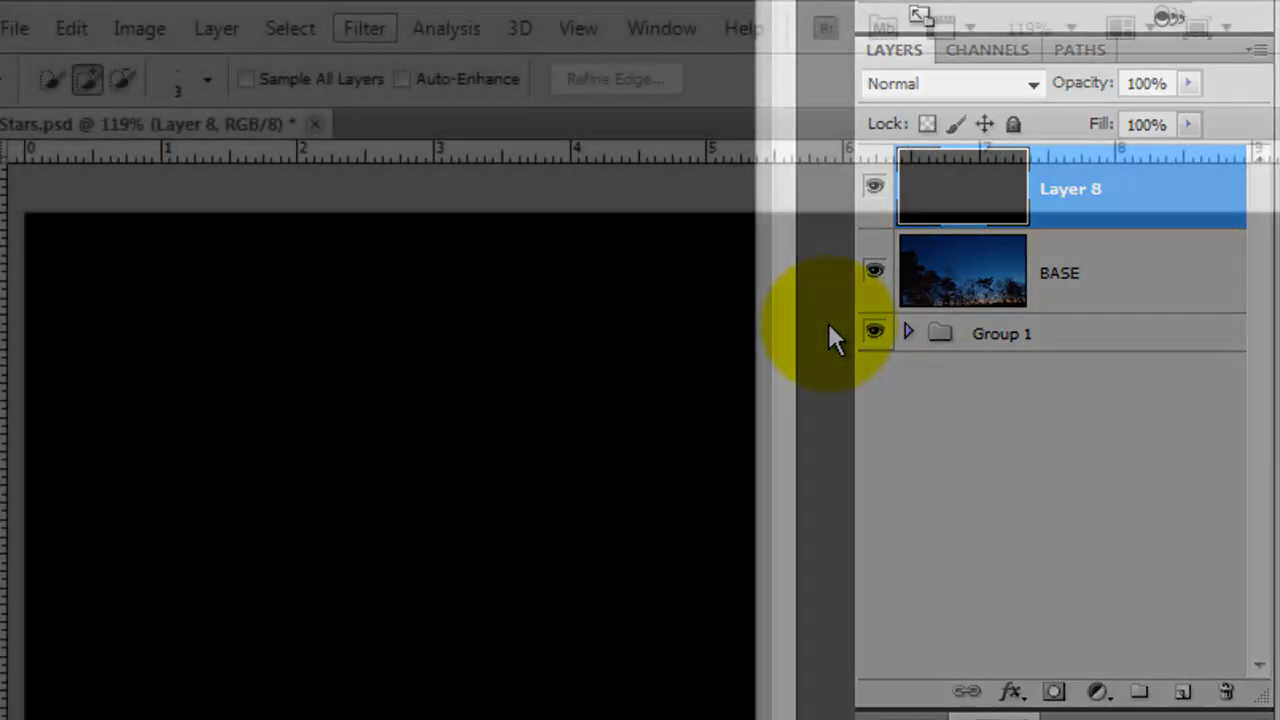
left_click(358, 22)
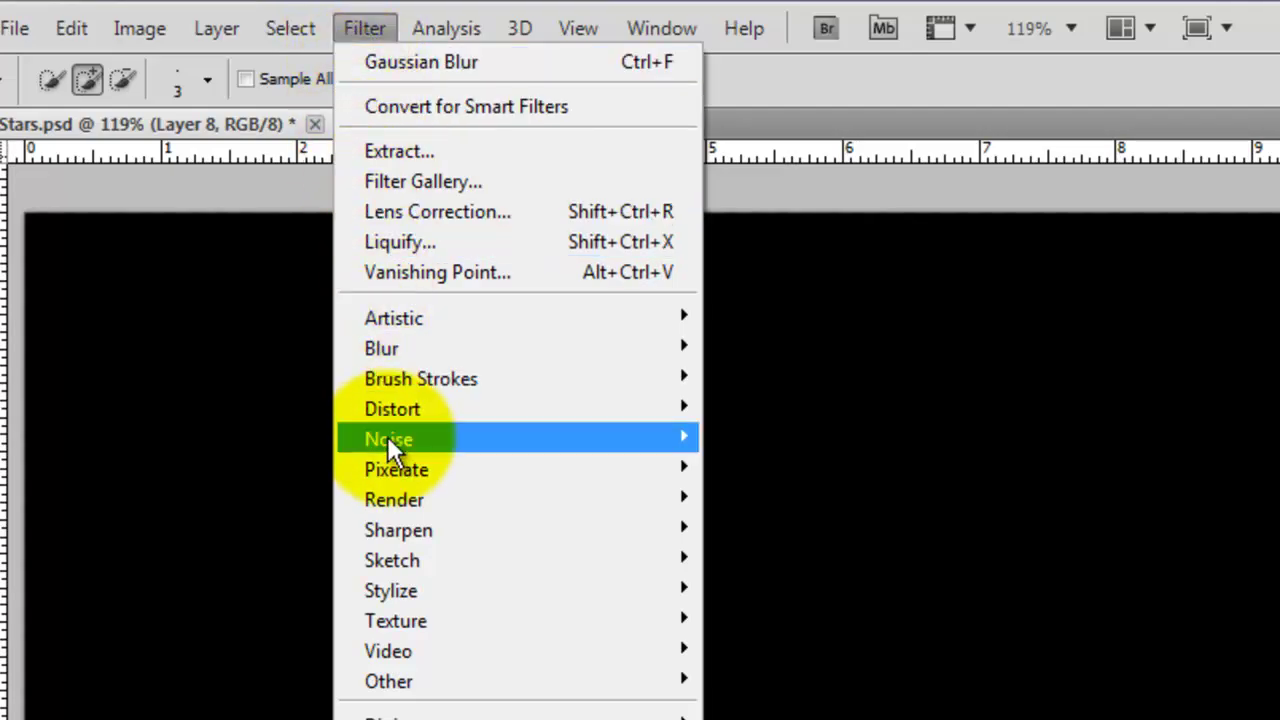
mouse_move(388, 440)
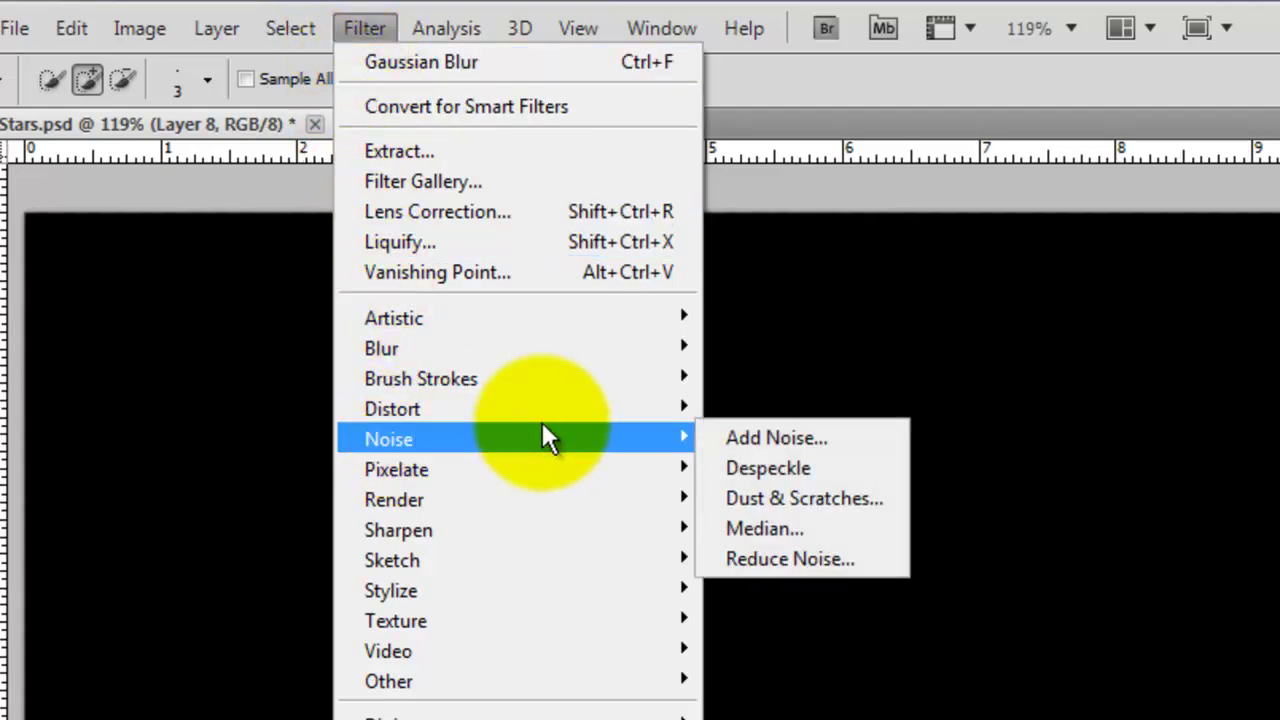
left_click(780, 440)
left_click(739, 393)
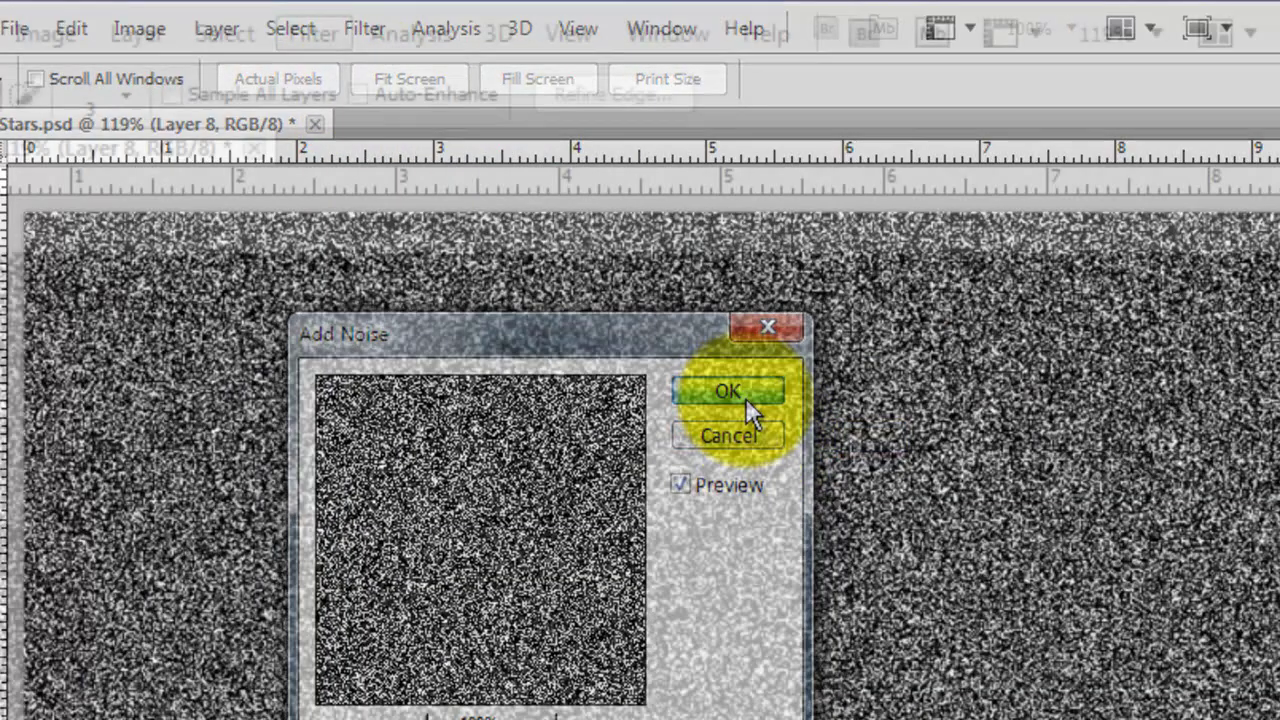
Step: Apply a 0.3 px Gaussian Blur to the noise
left_click(310, 35)
mouse_move(376, 420)
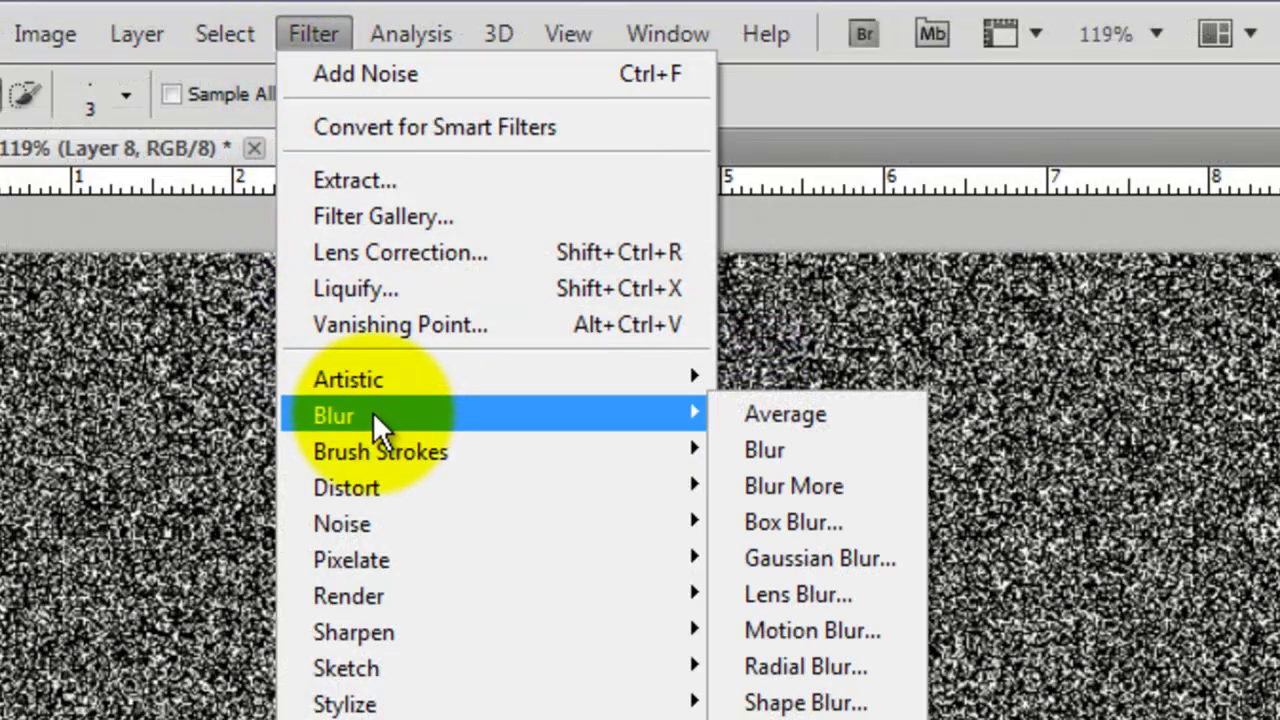
left_click(820, 560)
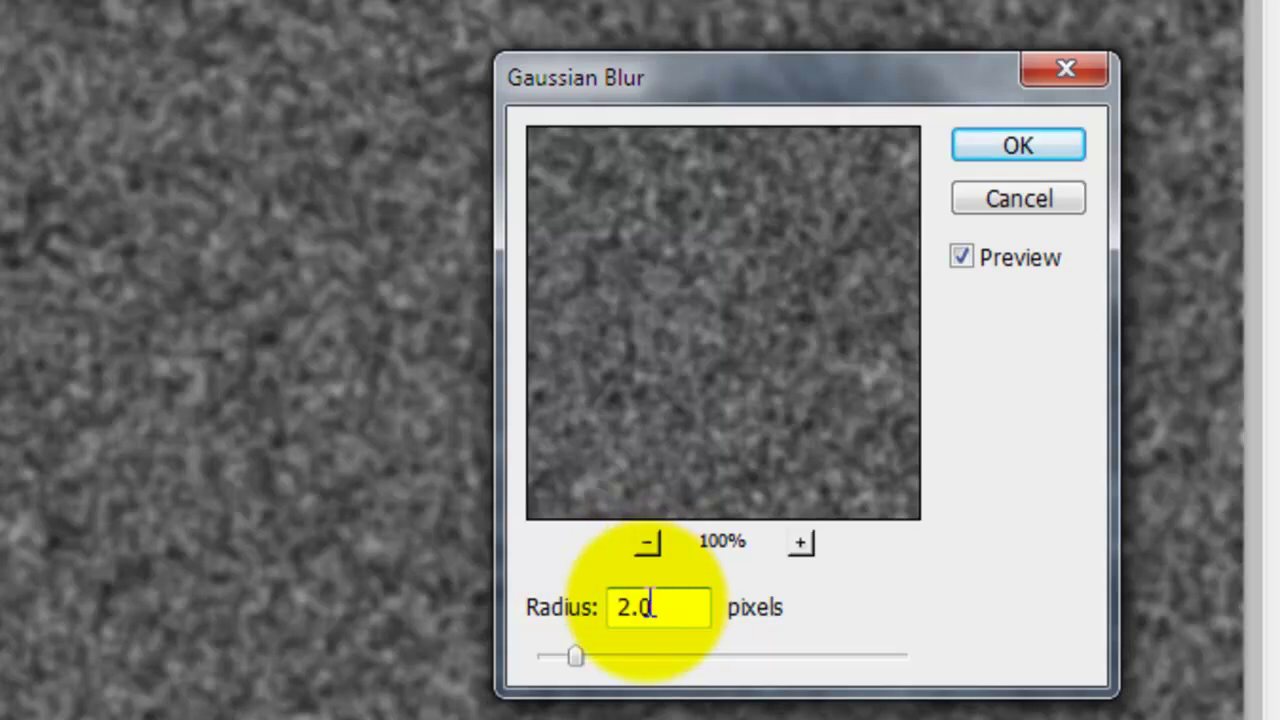
key("BackSpace")
key("BackSpace")
key("BackSpace")
type(".")
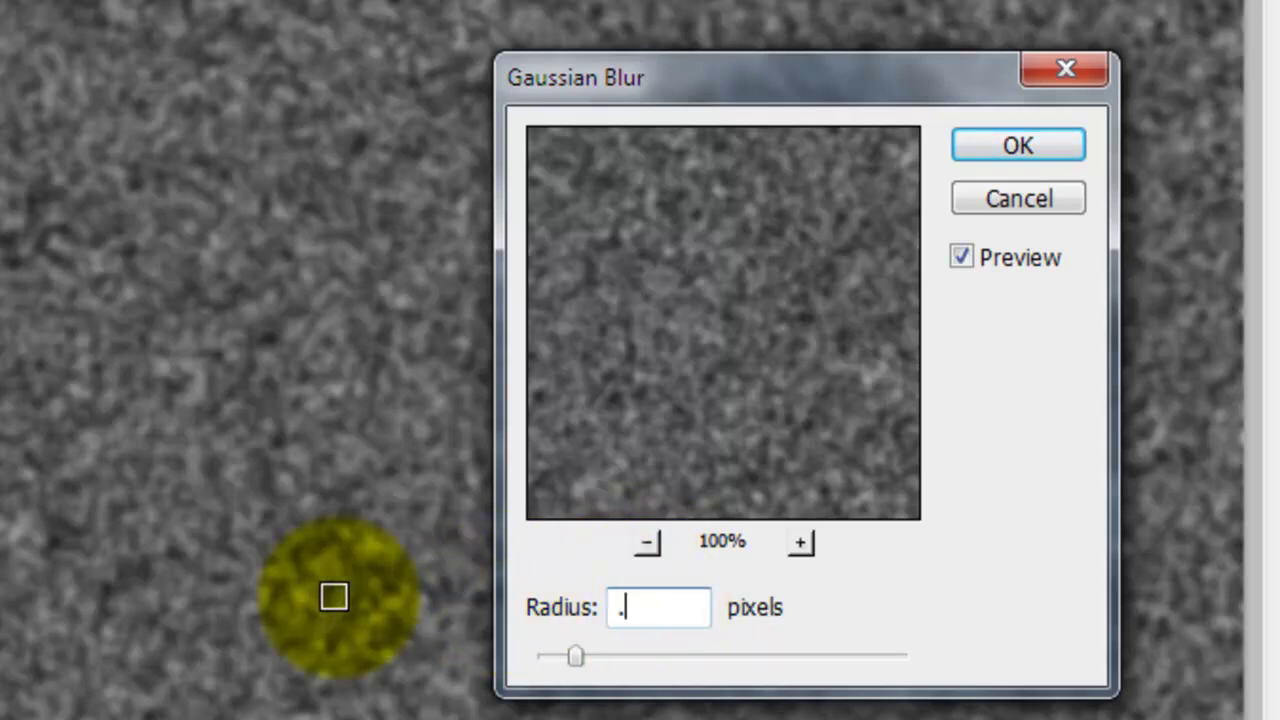
type("3")
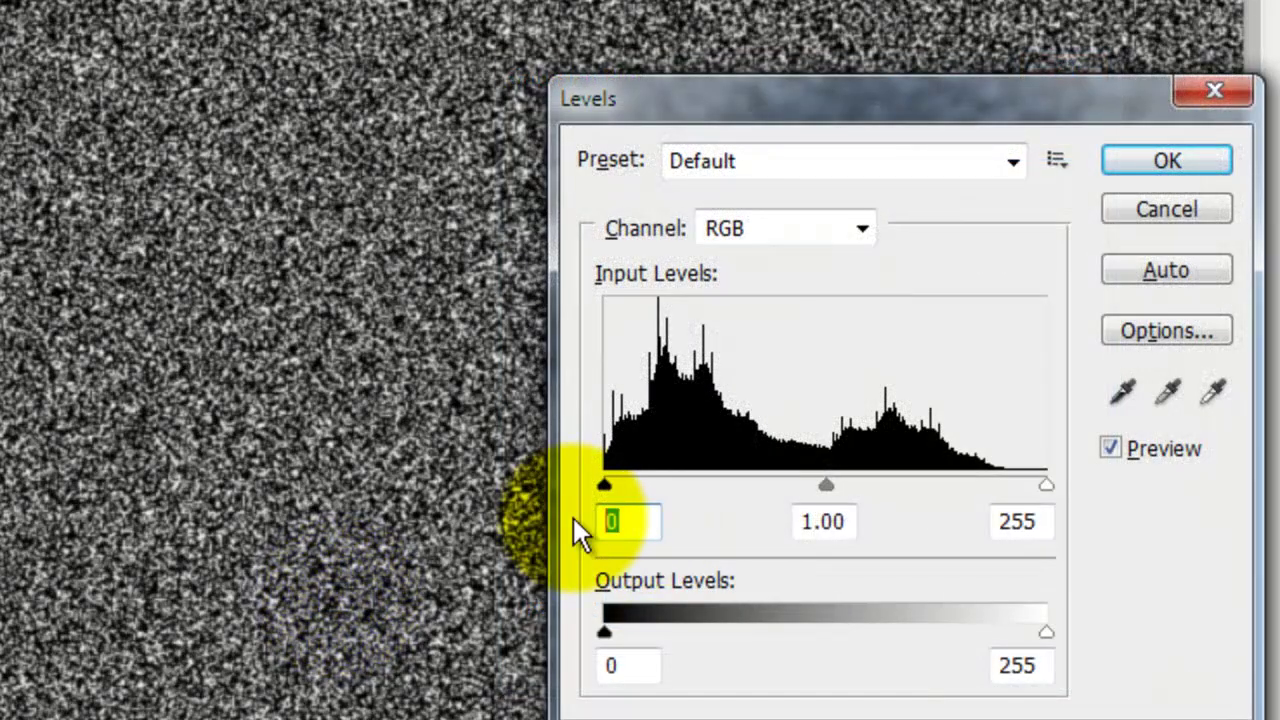
Step: Set Levels input black to 214 and white to 232 to leave sparse stars
type("214")
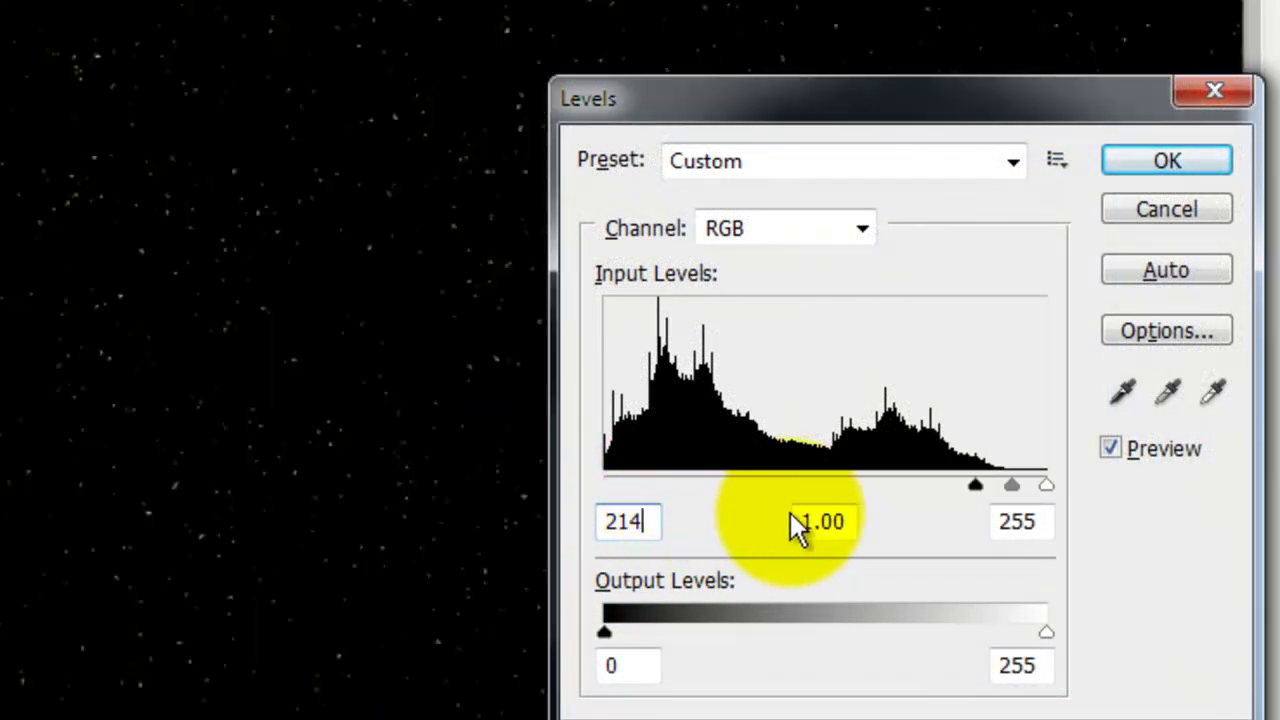
key("Tab")
type("232")
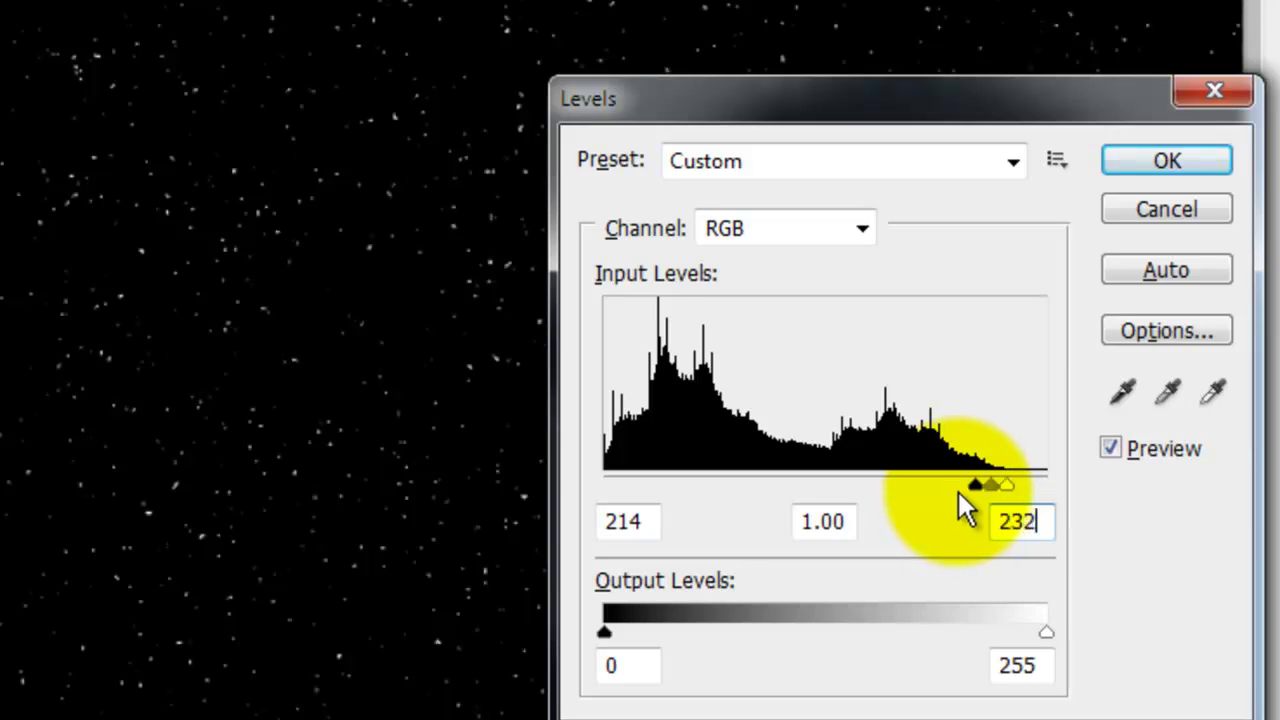
left_click(1165, 158)
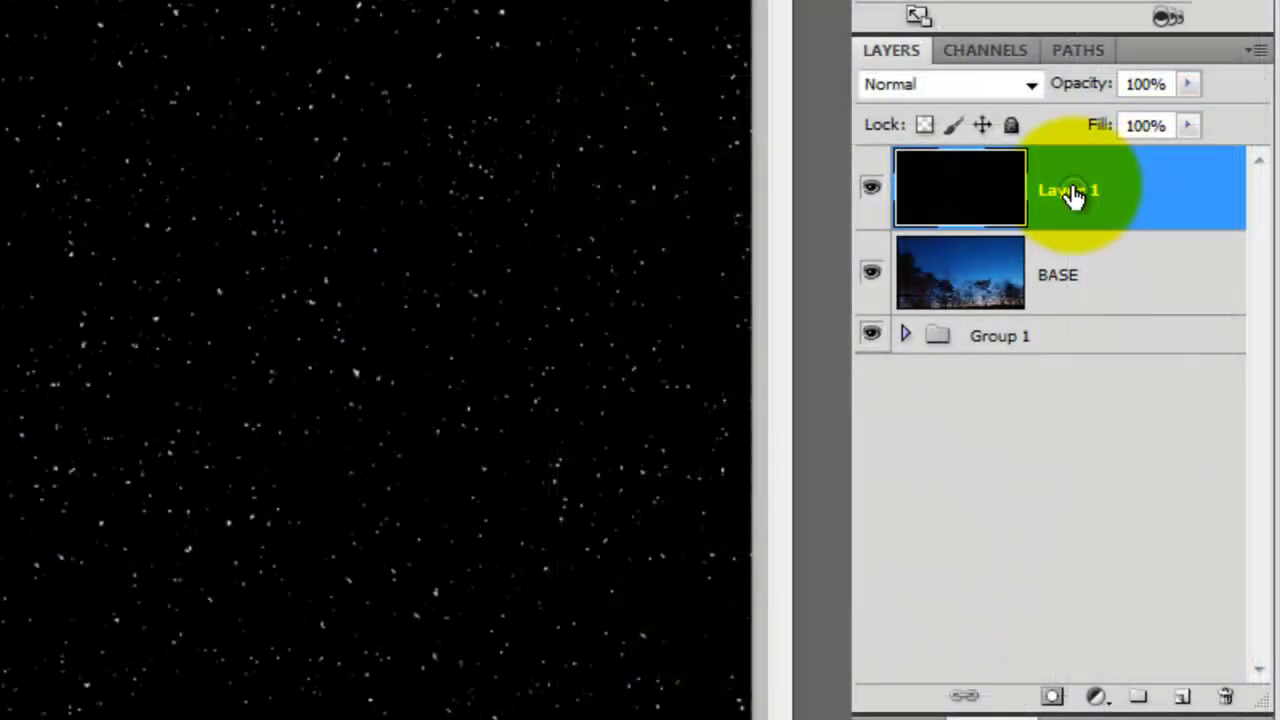
Step: Rename the noise layer STARS and set its blend mode to Screen
double_click(1068, 191)
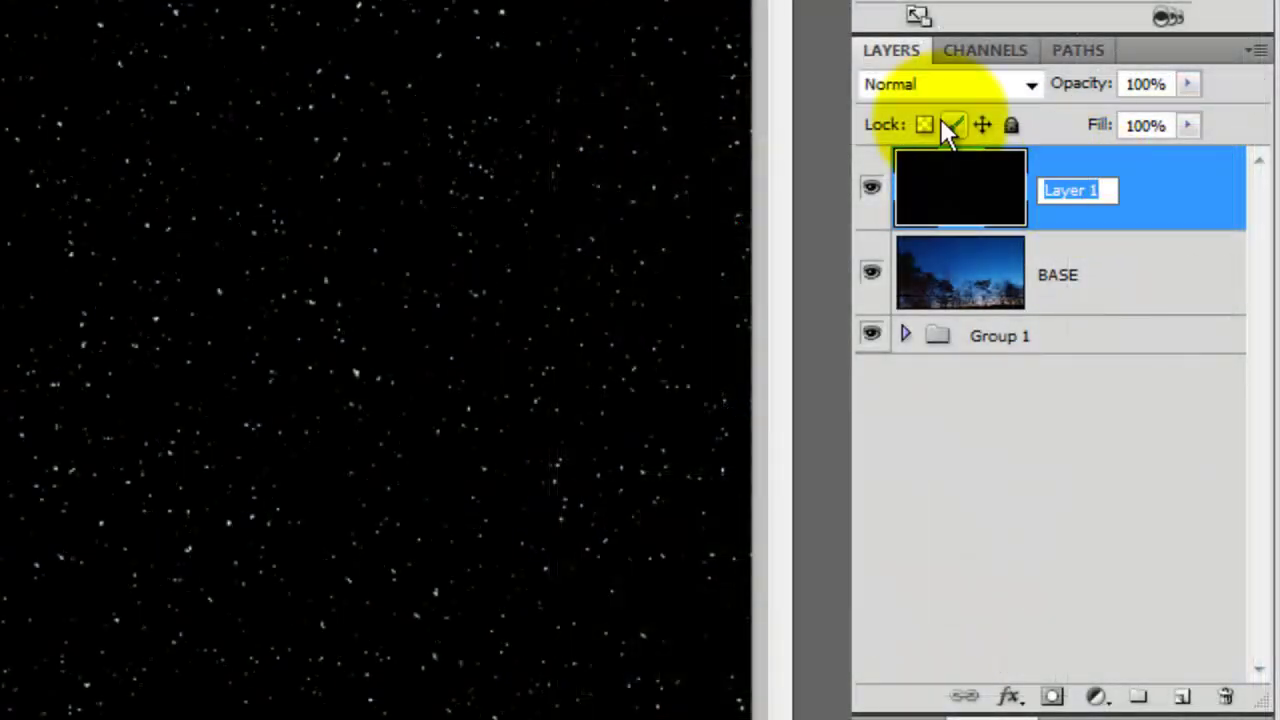
type("STARS")
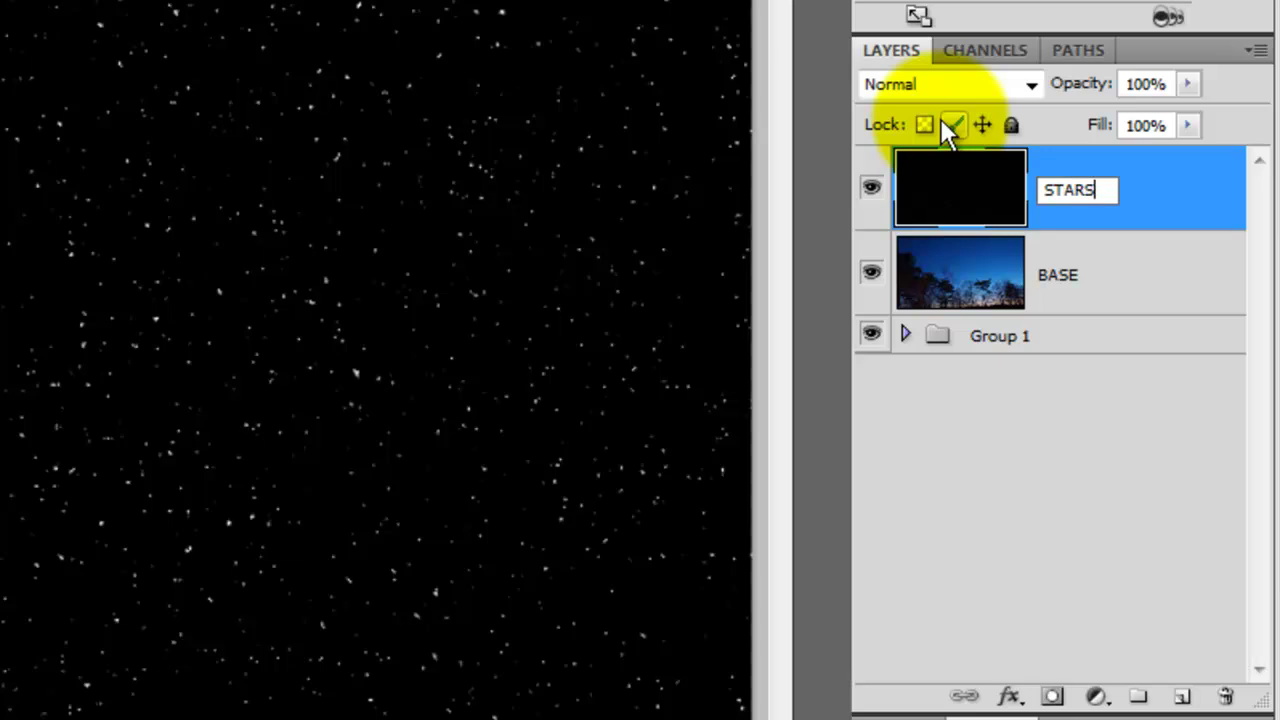
left_click(1127, 193)
left_click(1030, 85)
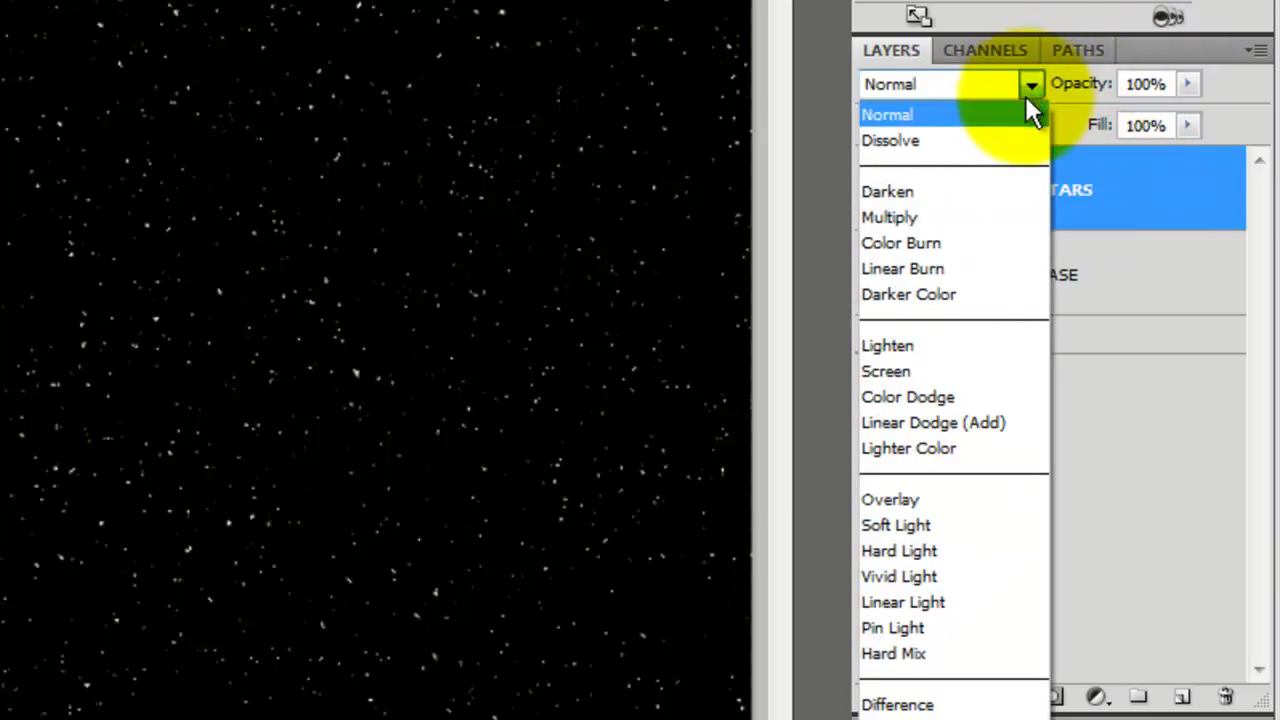
left_click(924, 370)
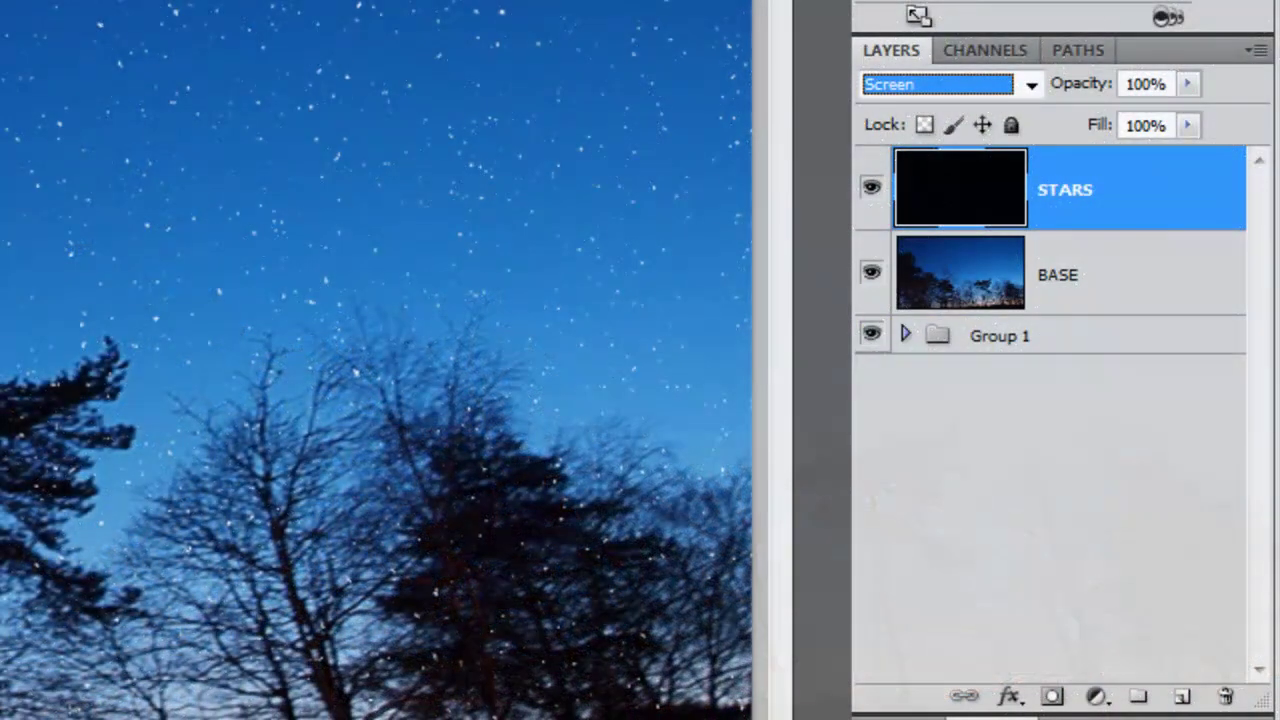
Step: Load the TREES channel as a selection and use it to mask the STARS layer
left_click(1012, 48)
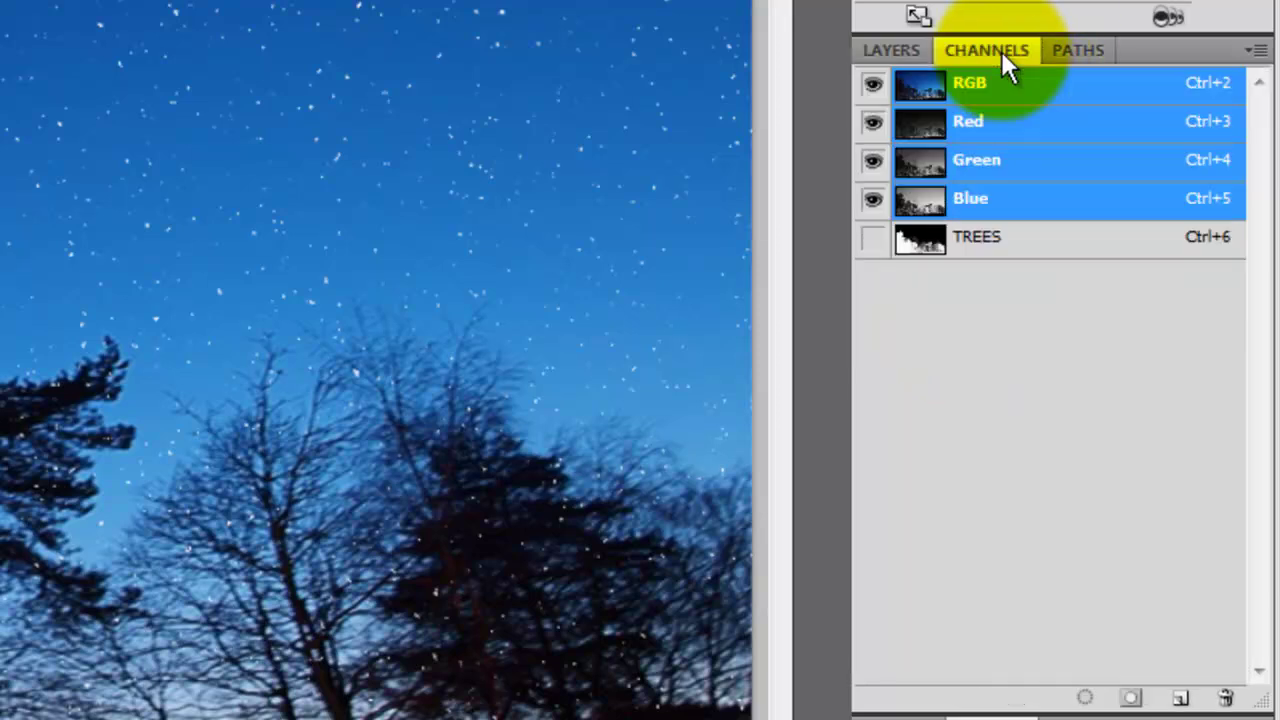
left_click(928, 245, "ctrl")
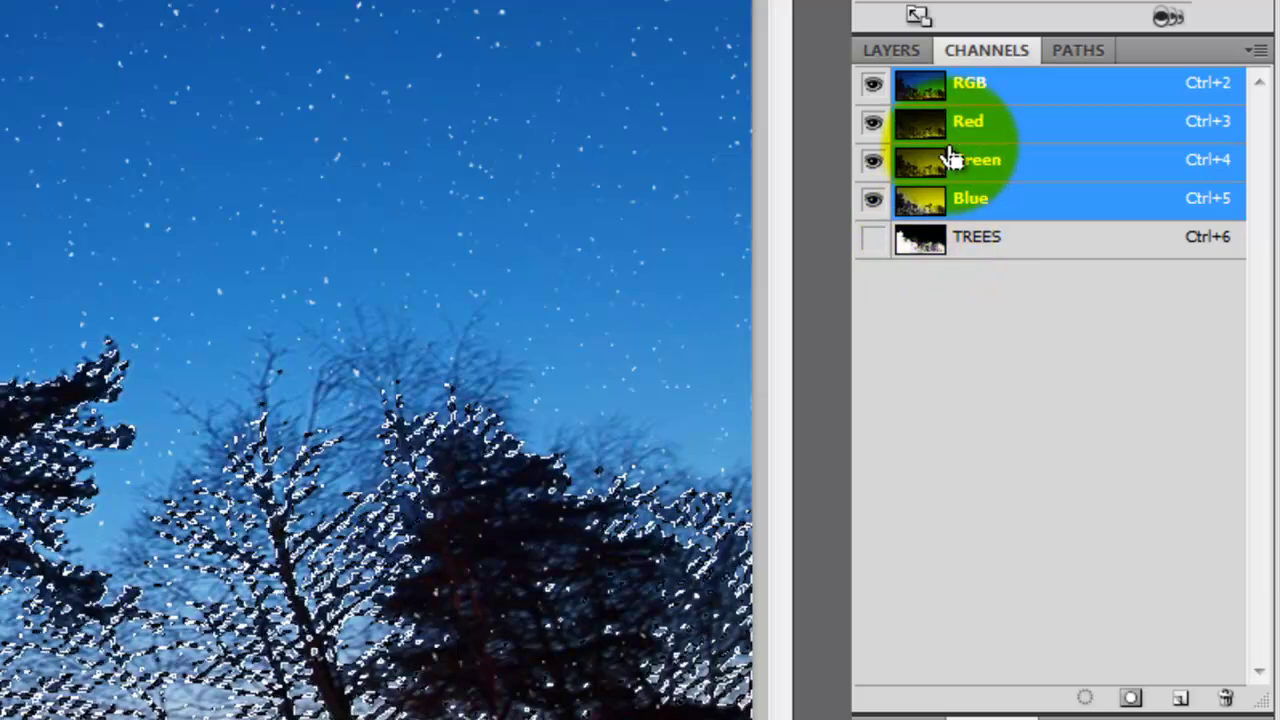
left_click(897, 49)
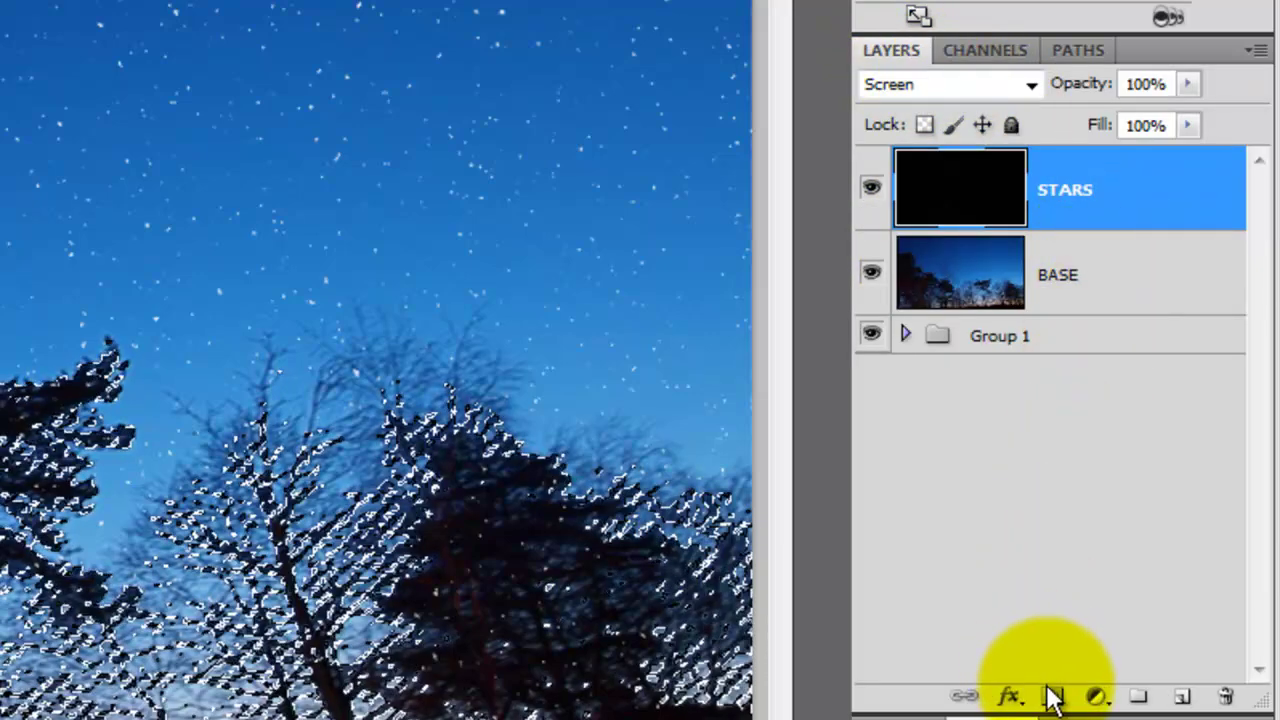
left_click(1052, 700)
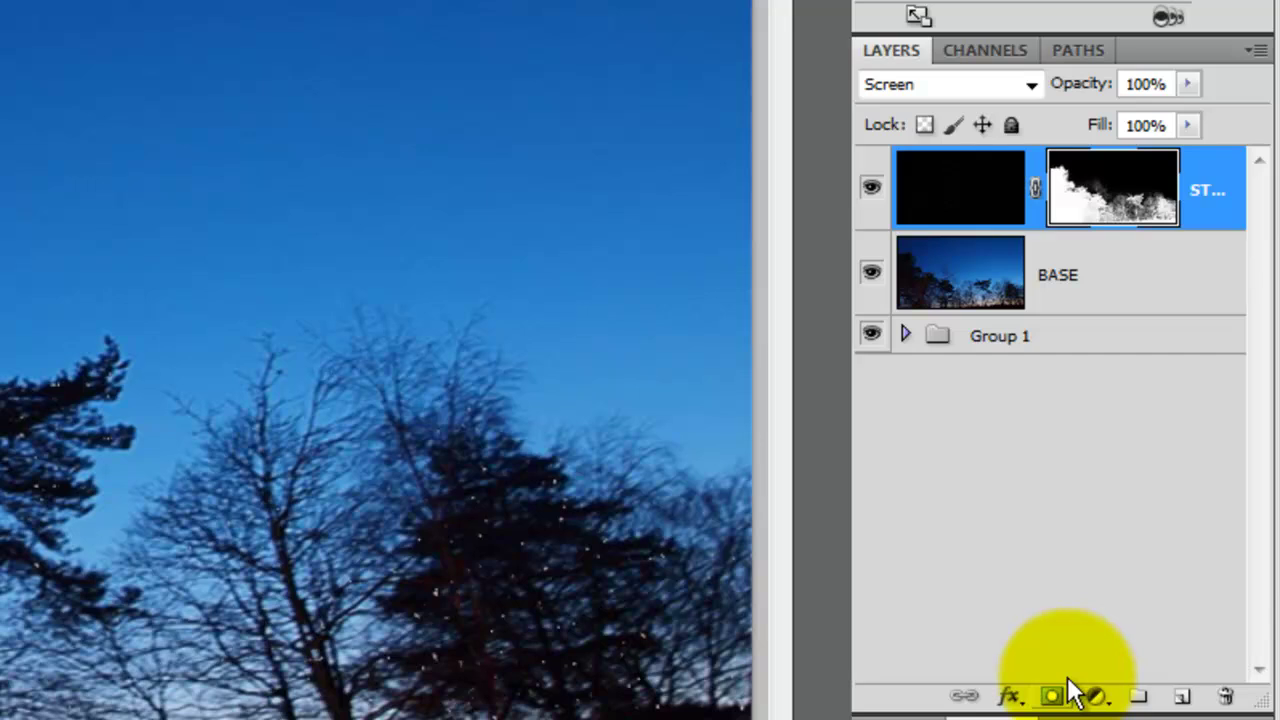
left_click(468, 365)
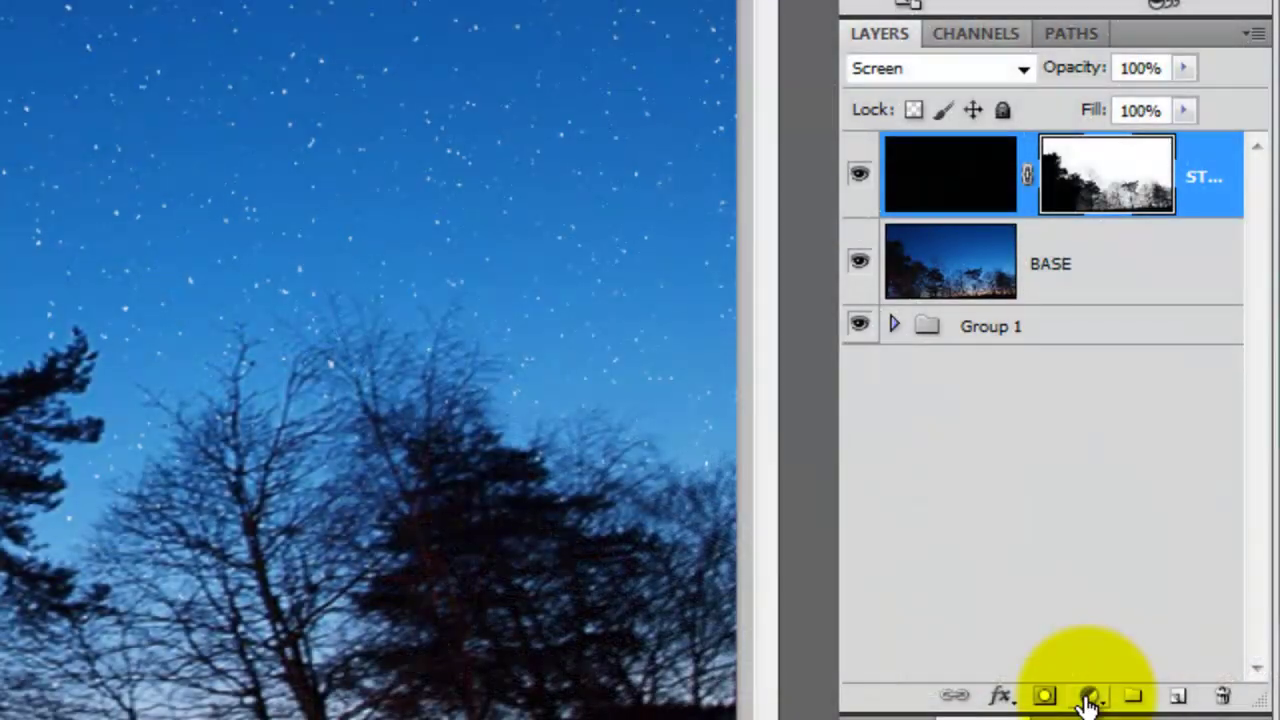
Step: Add a Hue/Saturation adjustment layer with Colorize on, Hue 220 and Saturation 10
left_click(1089, 697)
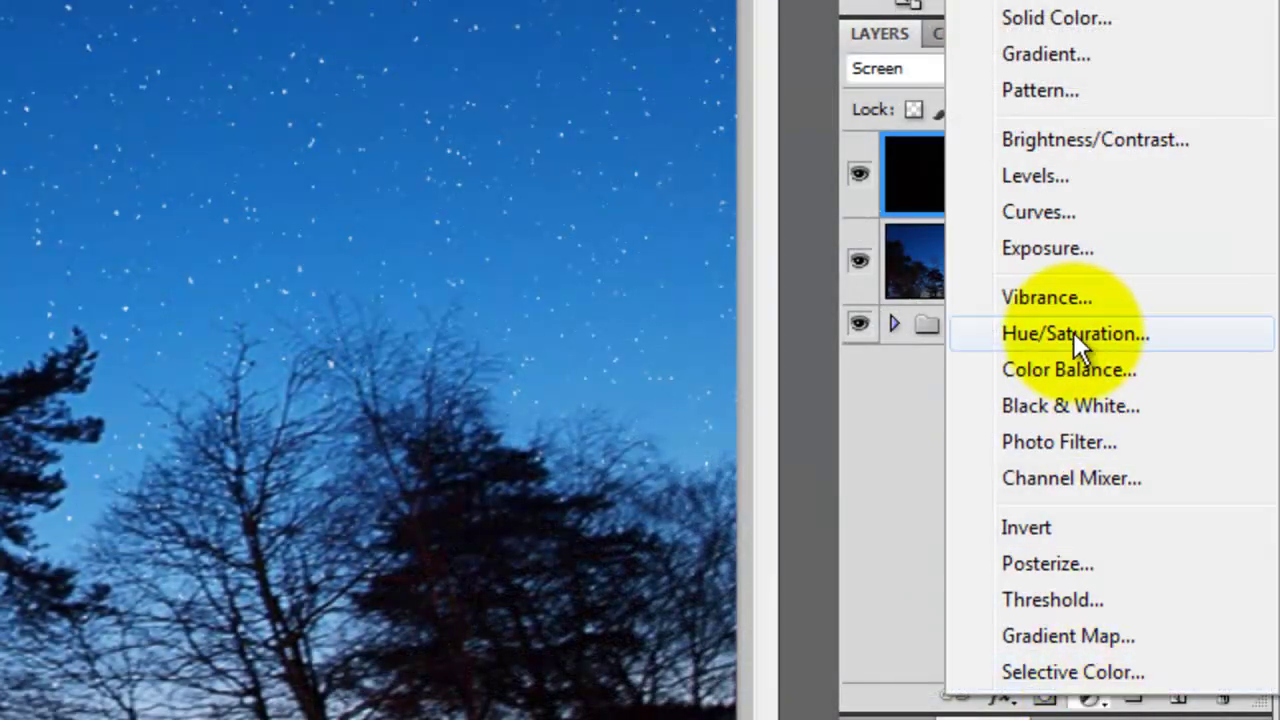
left_click(1073, 332)
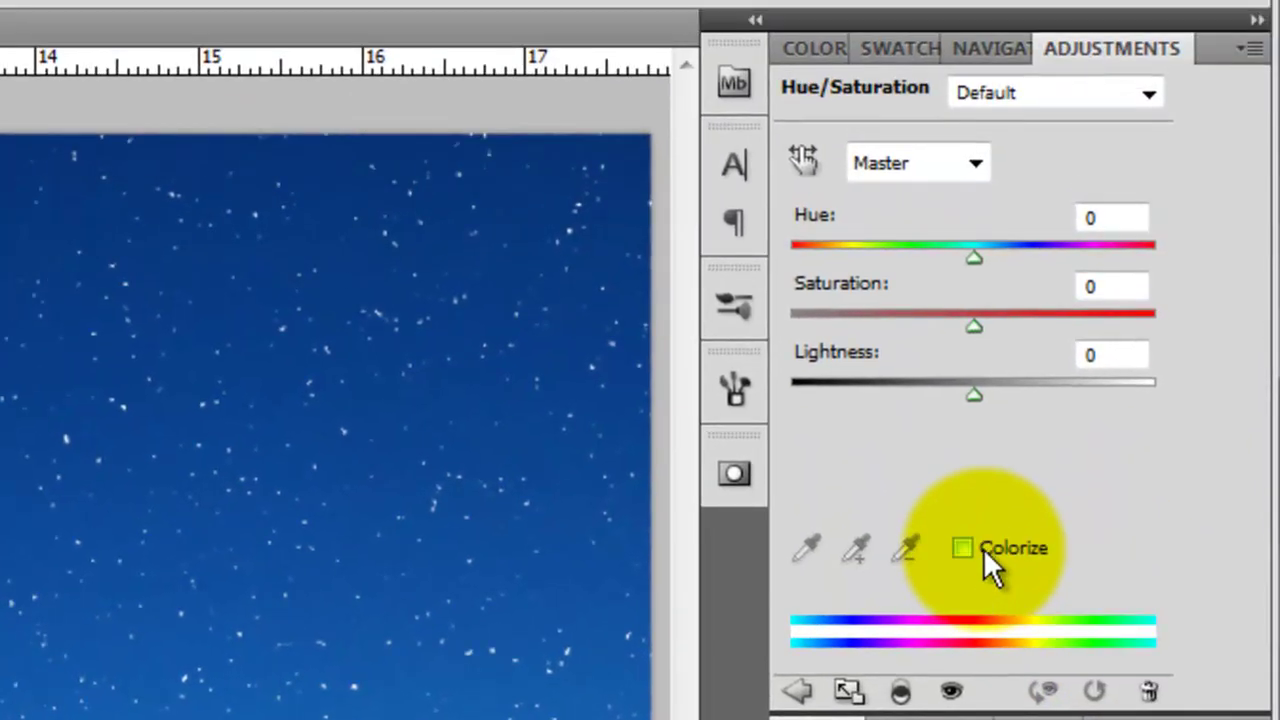
left_click(983, 548)
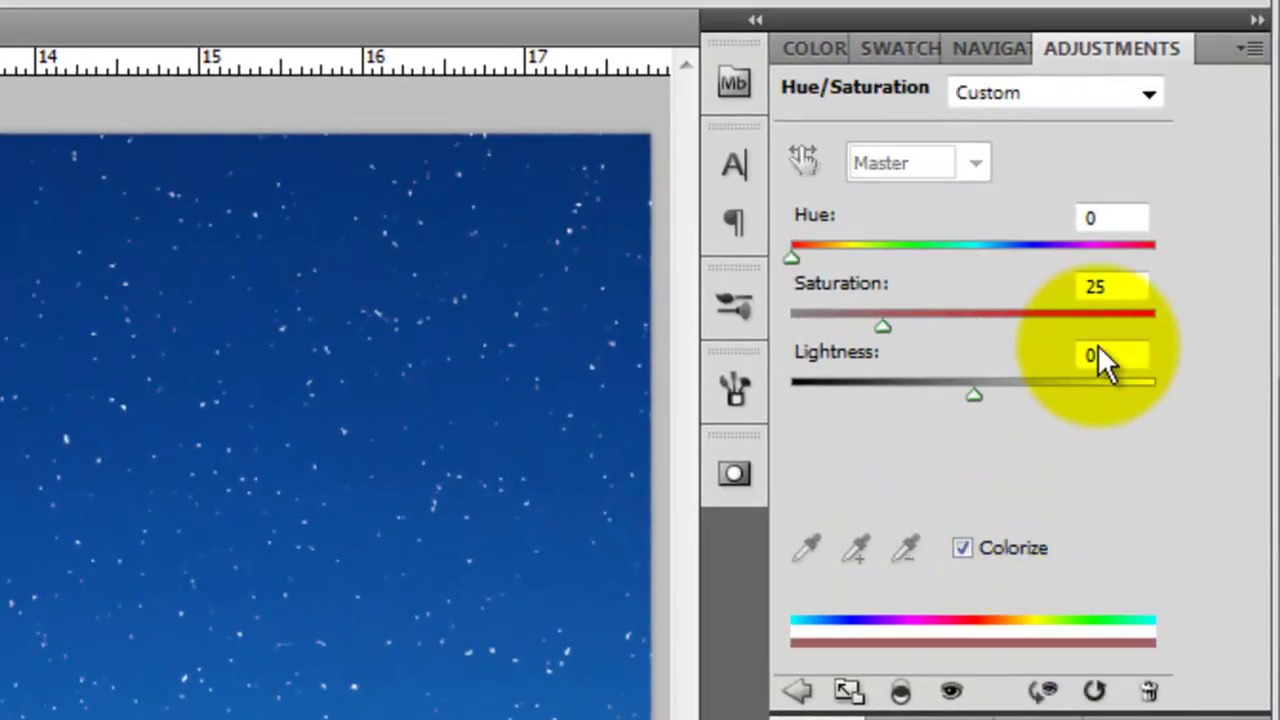
left_click(1117, 218)
type("220")
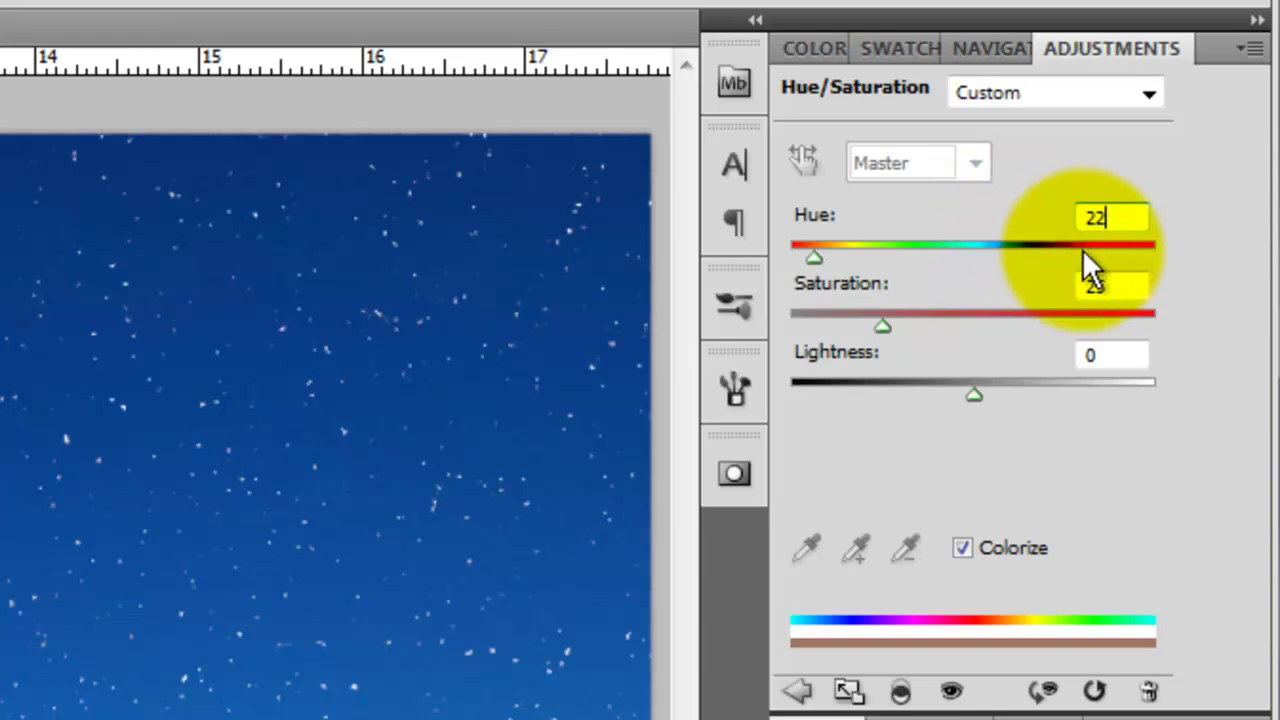
left_click(1128, 287)
type("1")
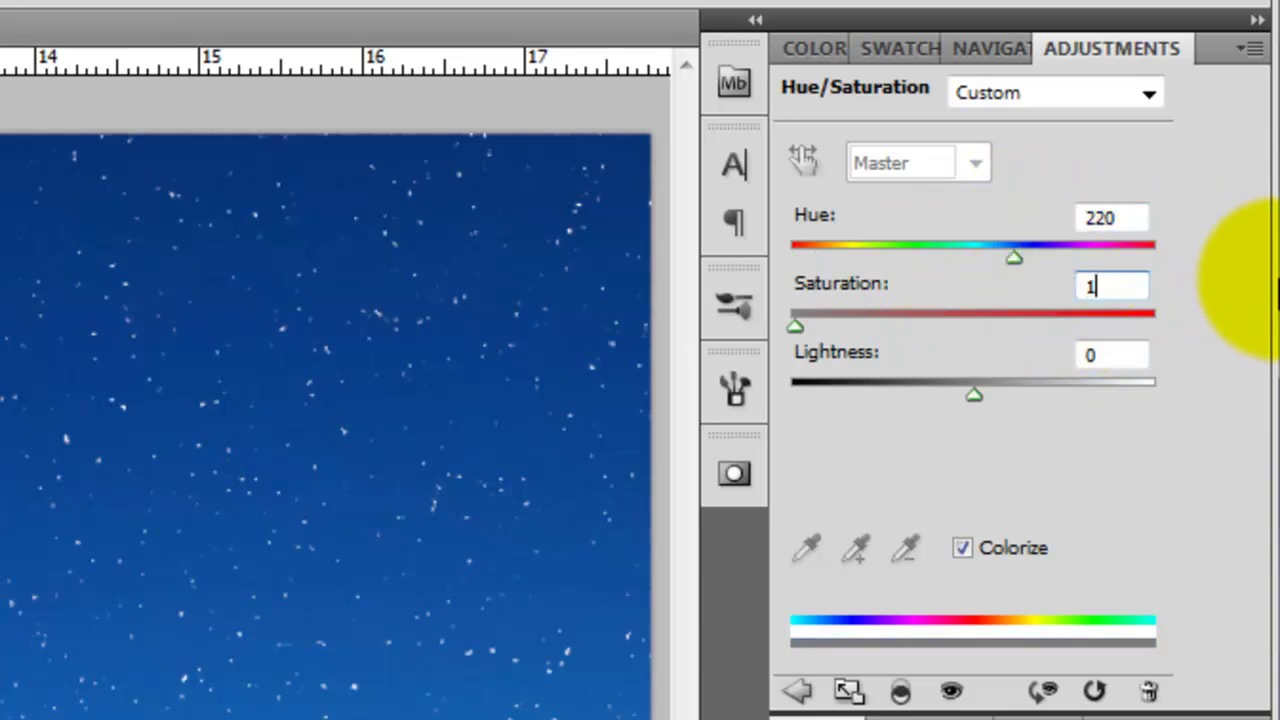
type("0")
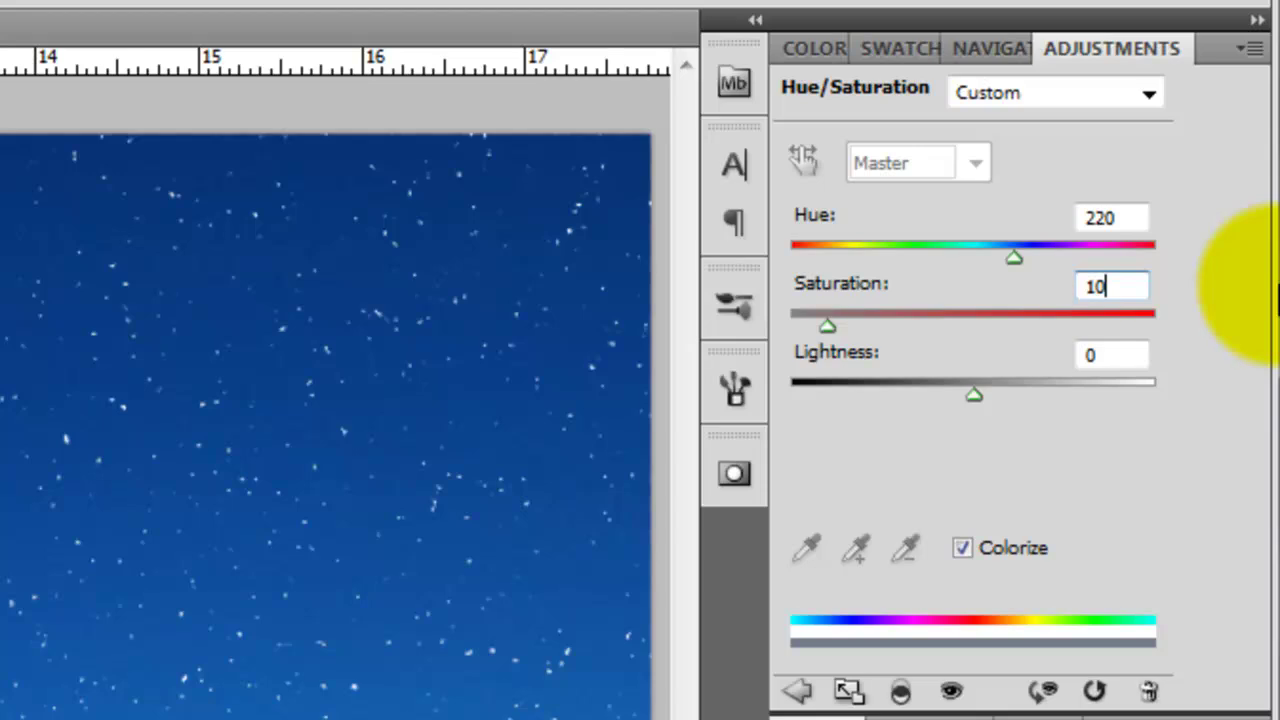
Step: Add a black-filled layer with a layer mask directly above BASE
left_click(1062, 372)
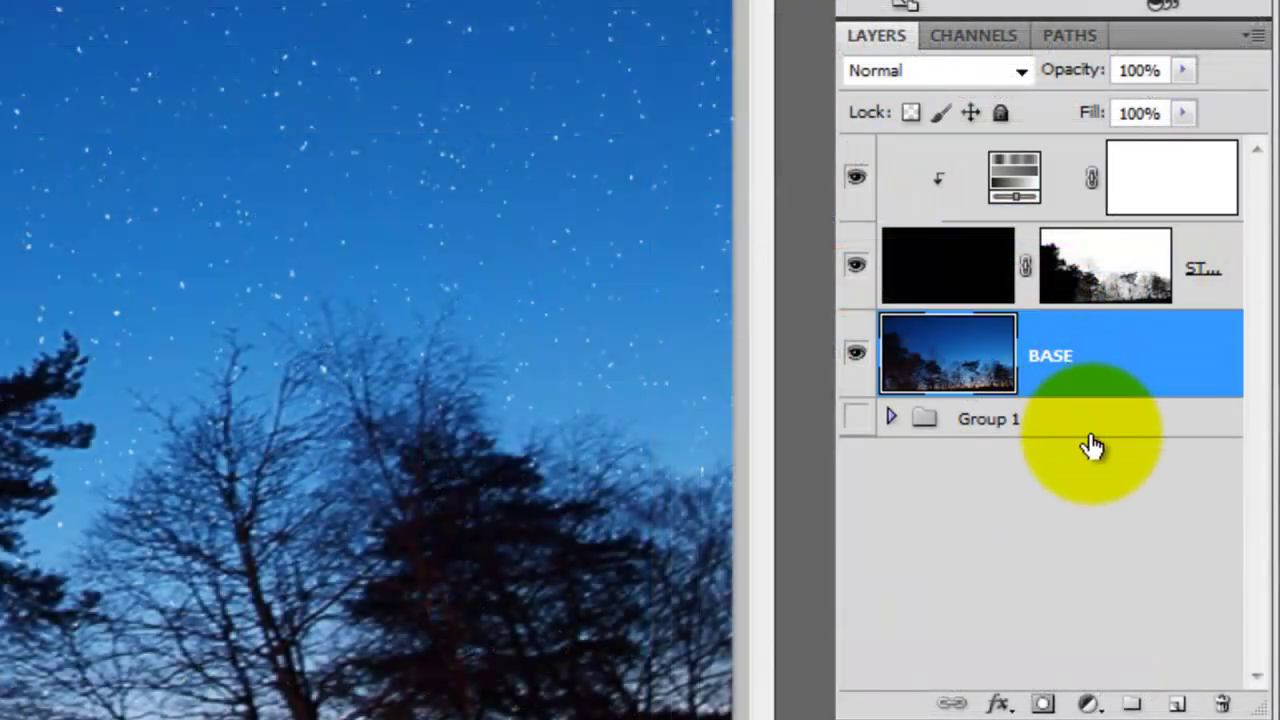
left_click(1180, 705)
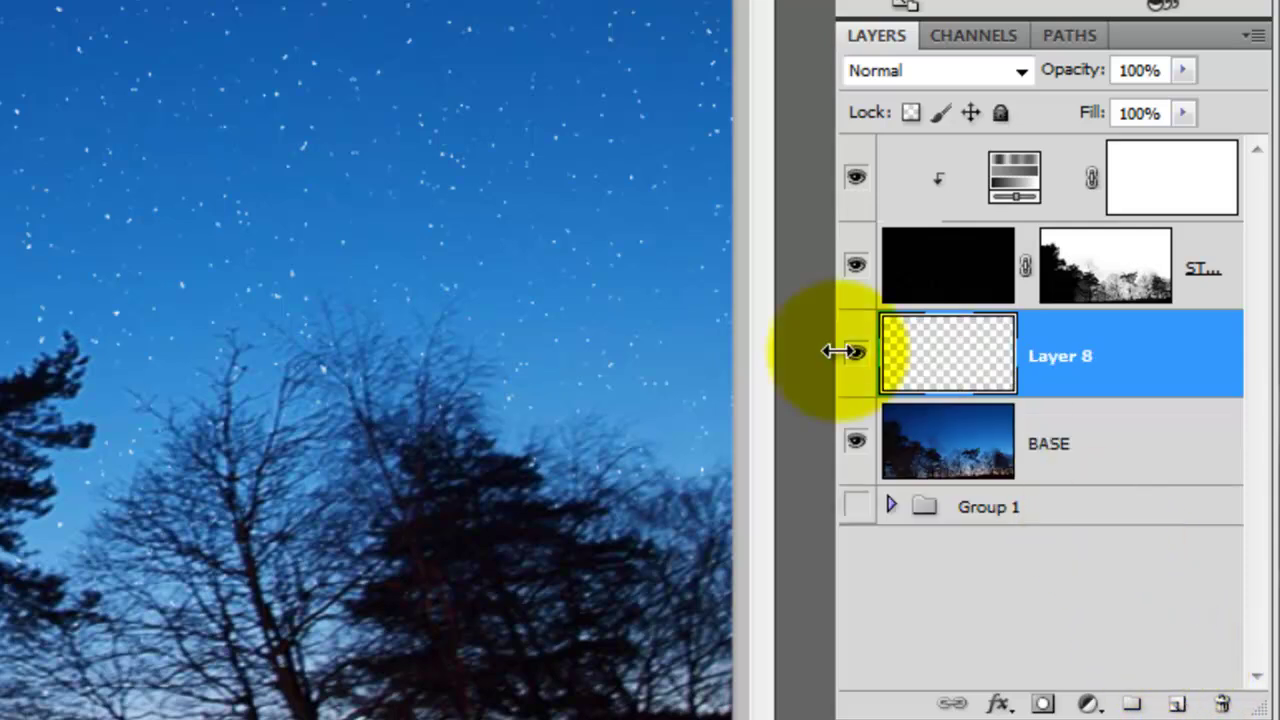
key("alt+BackSpace")
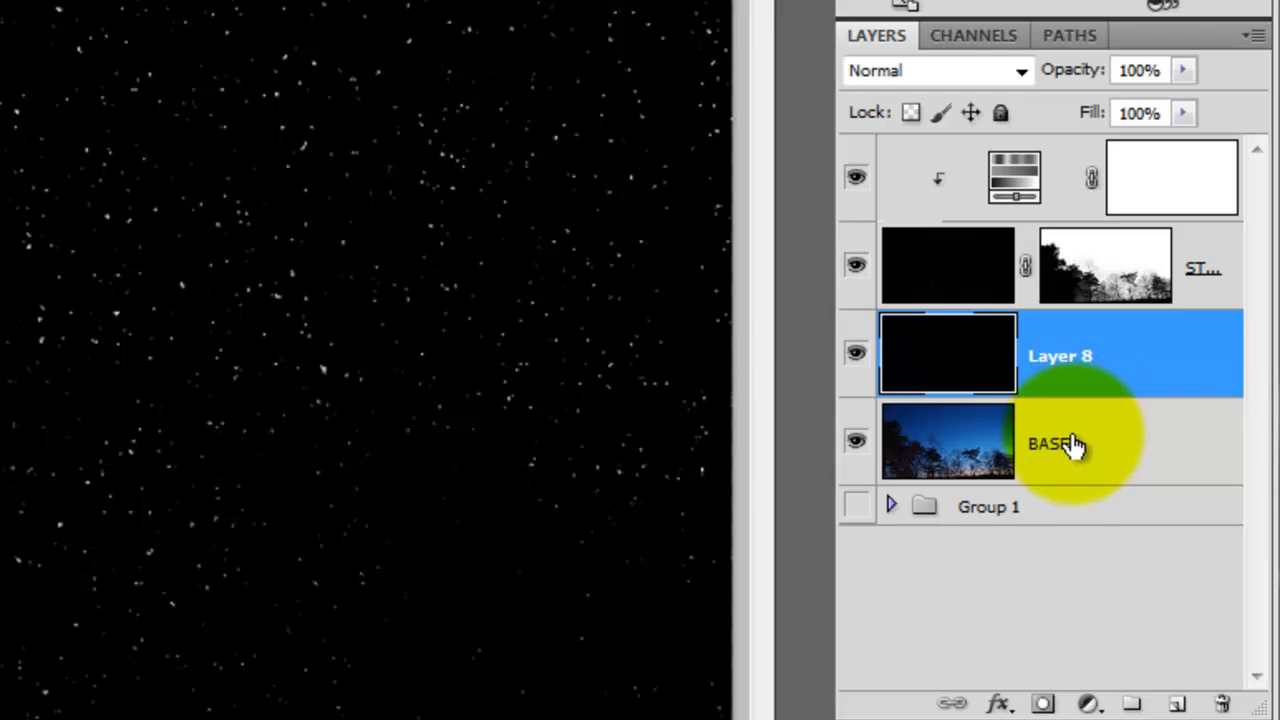
left_click(1044, 705)
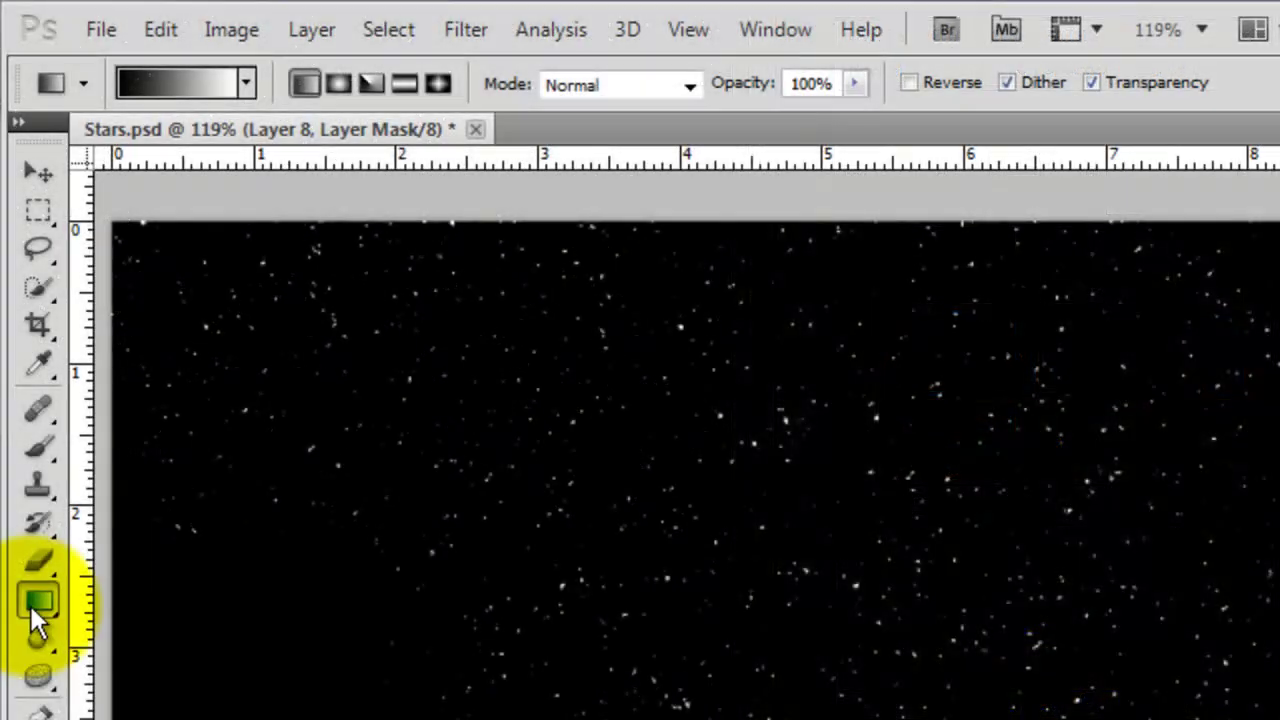
Step: Draw a vertical black-to-white gradient on the mask so black darkens the top of the sky
right_click(35, 610)
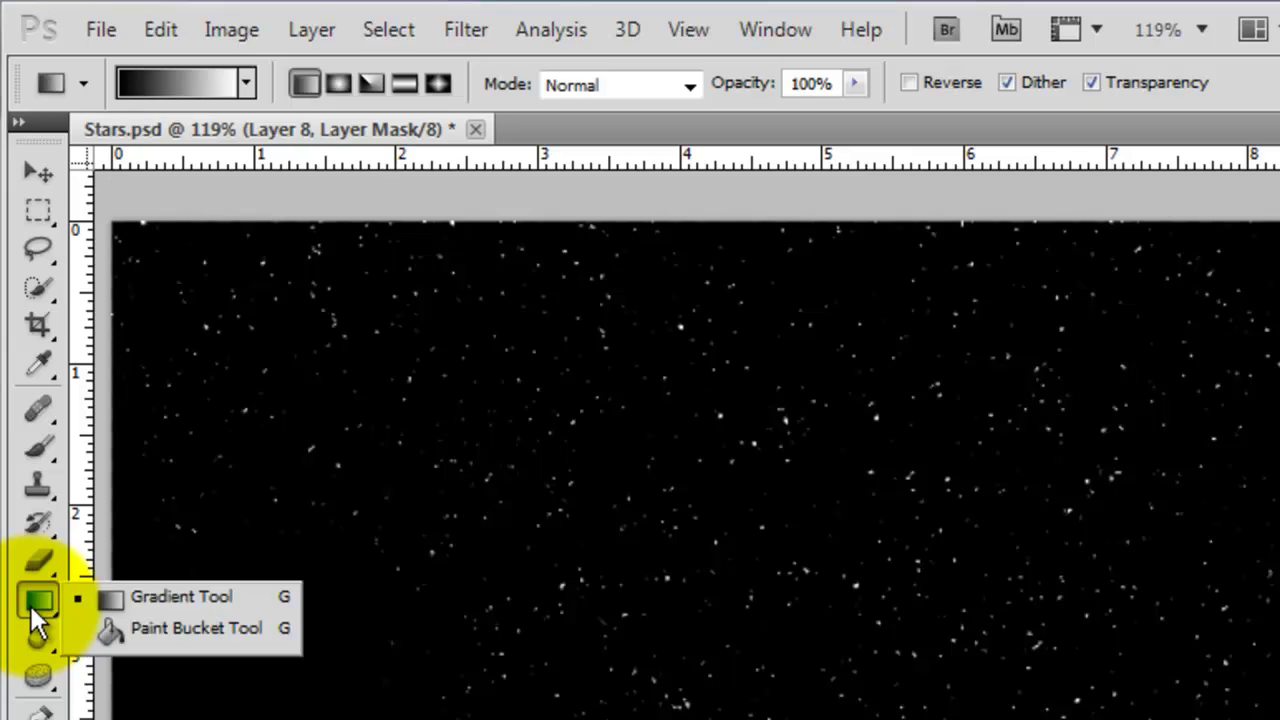
left_click(127, 598)
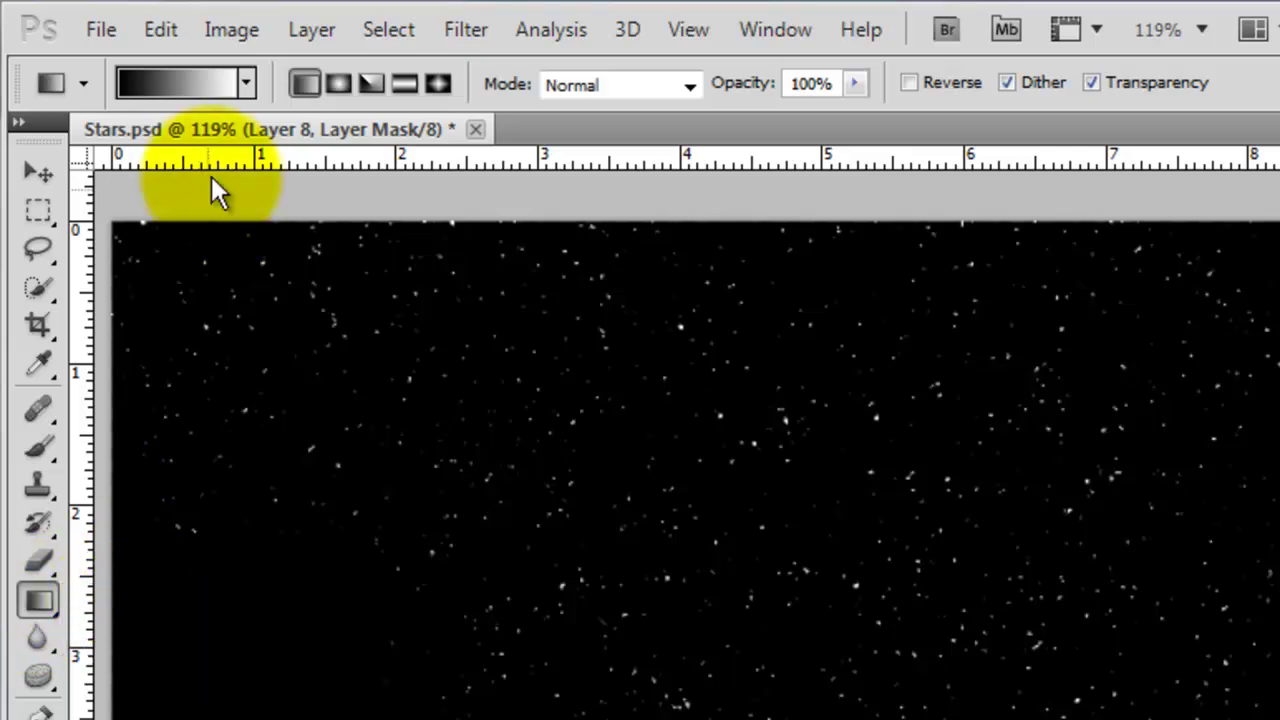
left_click(246, 85)
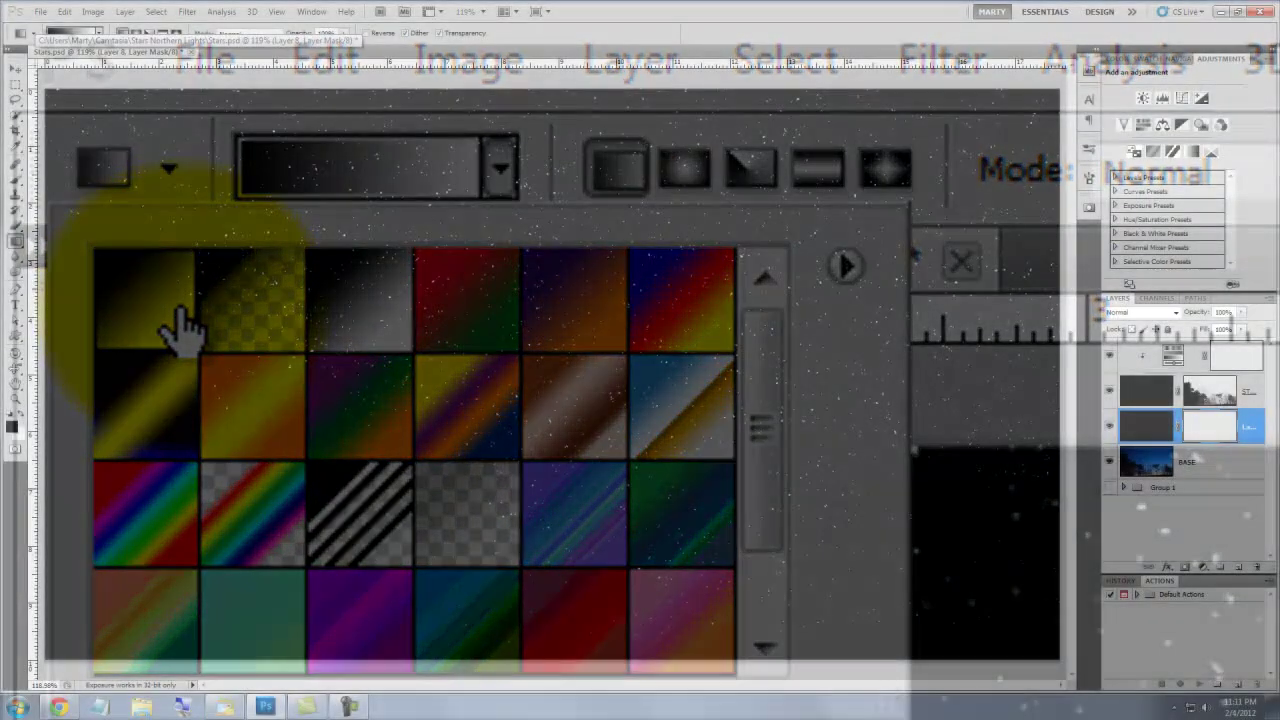
left_click(583, 489)
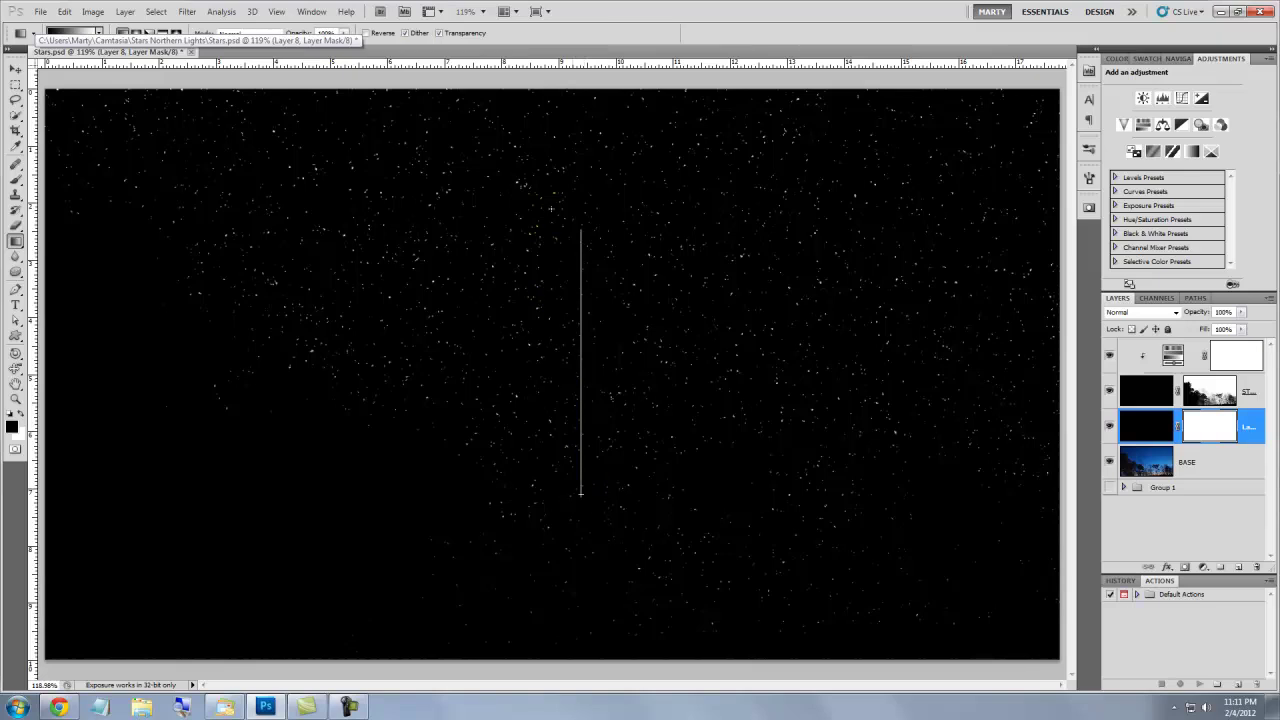
left_click_drag(581, 230, 583, 90)
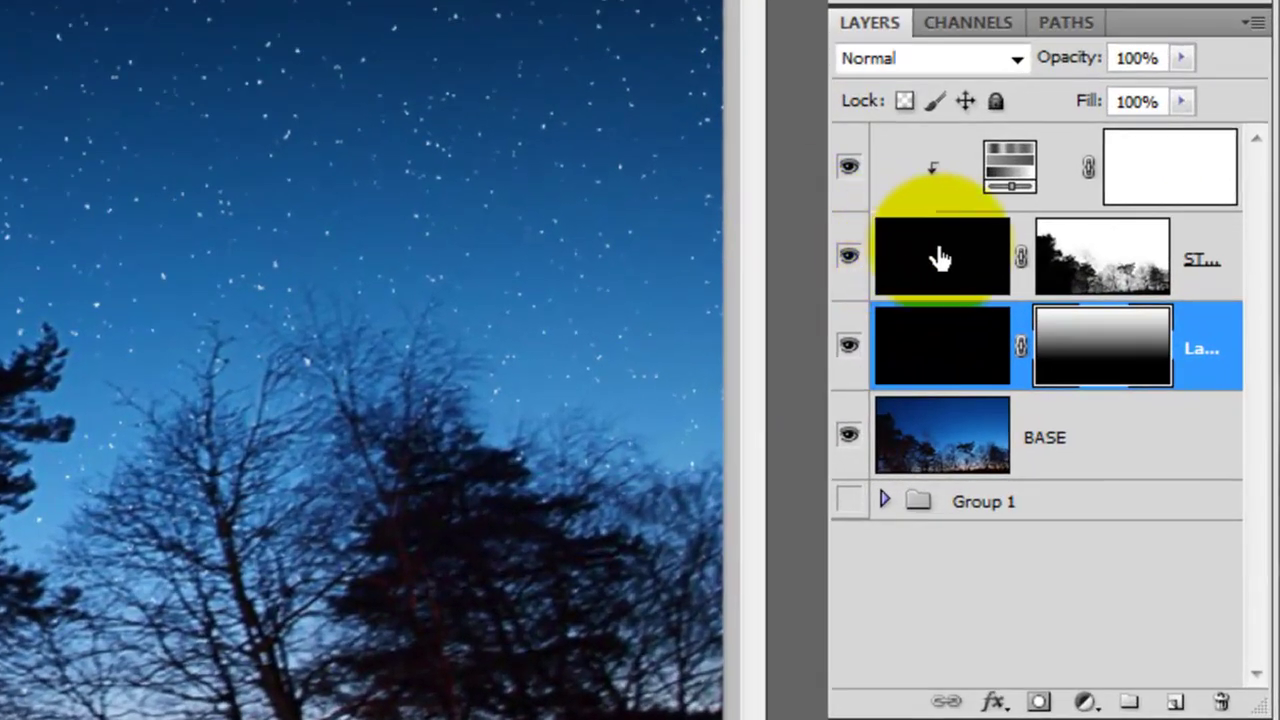
Step: Set the STARS layer opacity to 50%
left_click(940, 258)
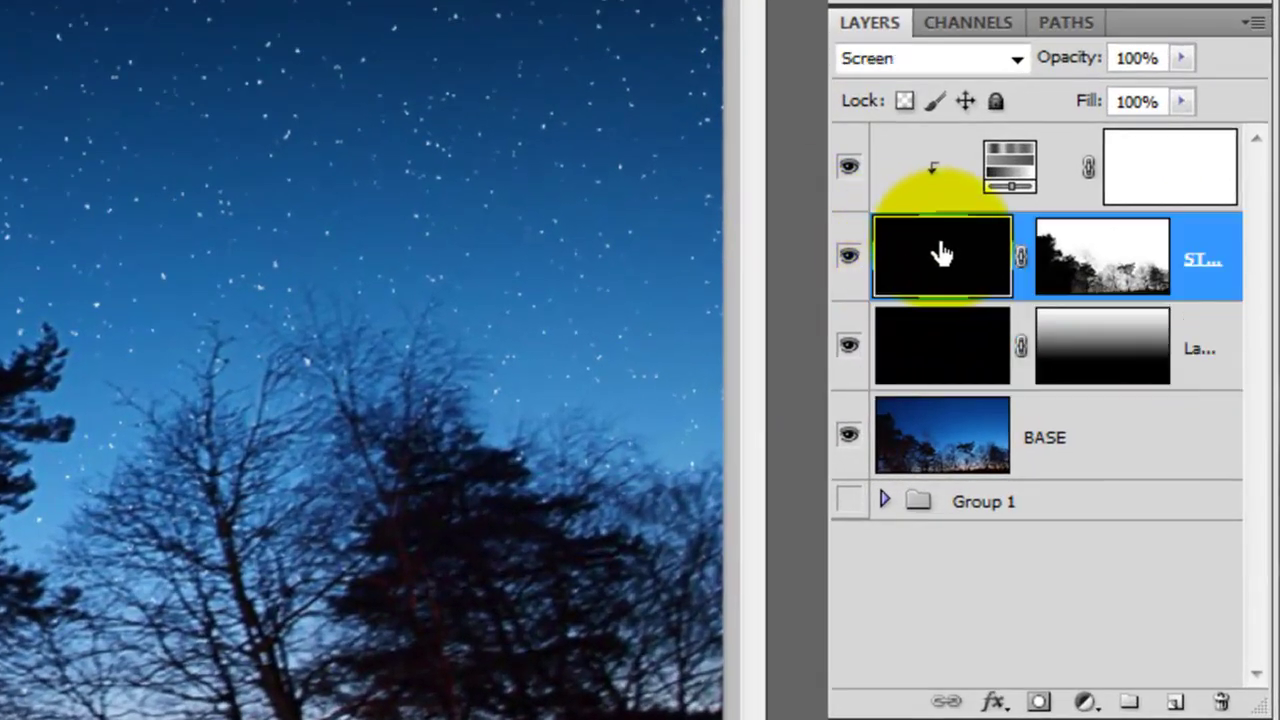
left_click(1152, 66)
type("50")
left_click(629, 71)
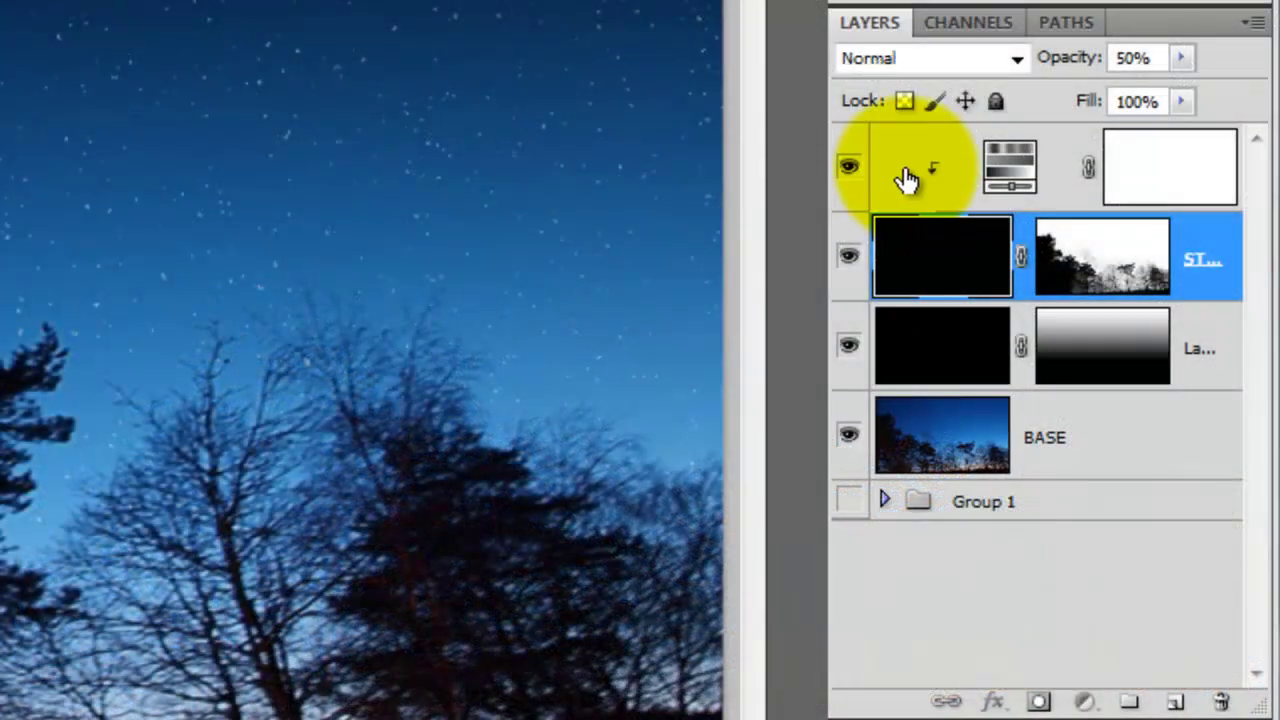
Step: Add a new top layer and replace the gradient presets with the Noise Samples set
left_click(915, 178)
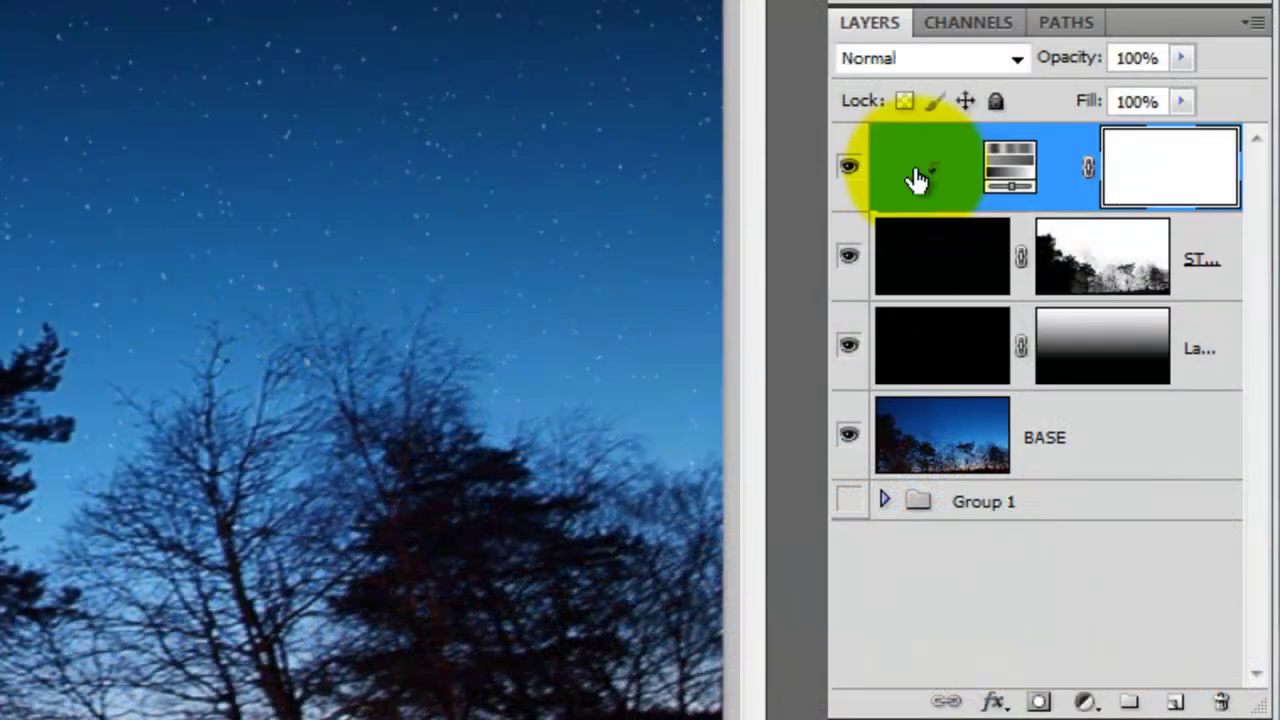
left_click(1180, 703)
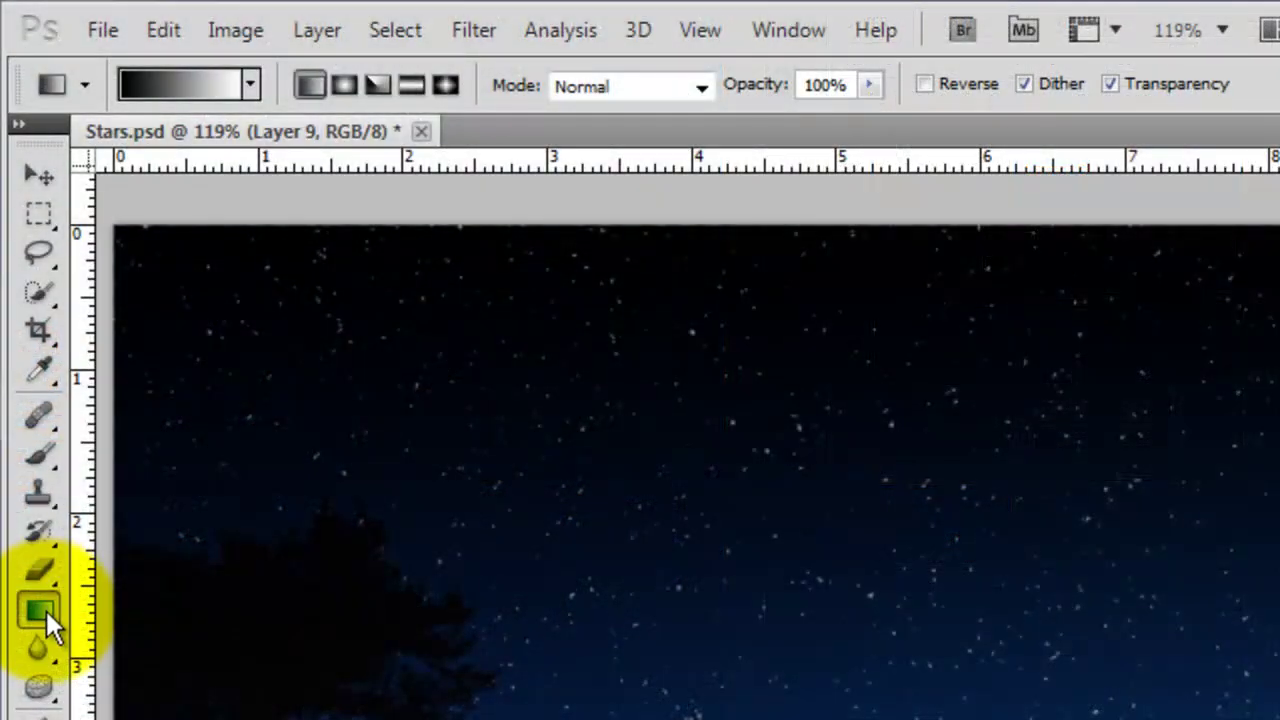
left_click(42, 608)
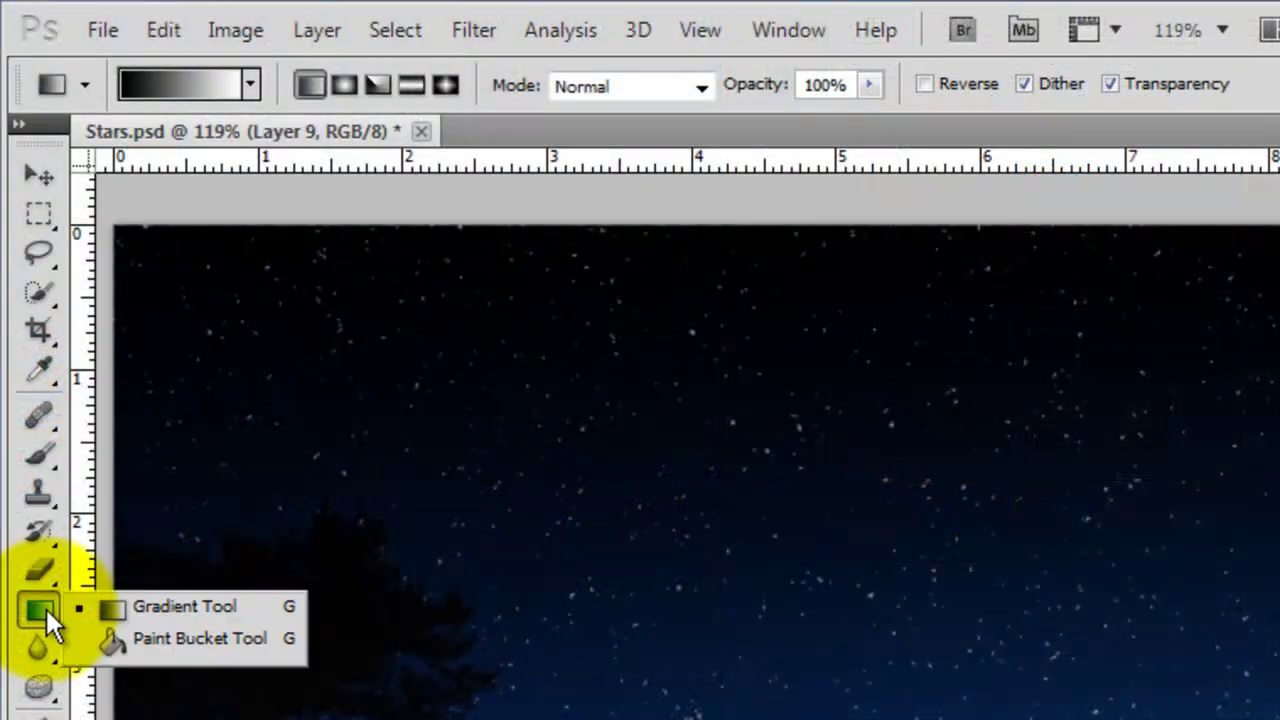
left_click(117, 604)
left_click(258, 87)
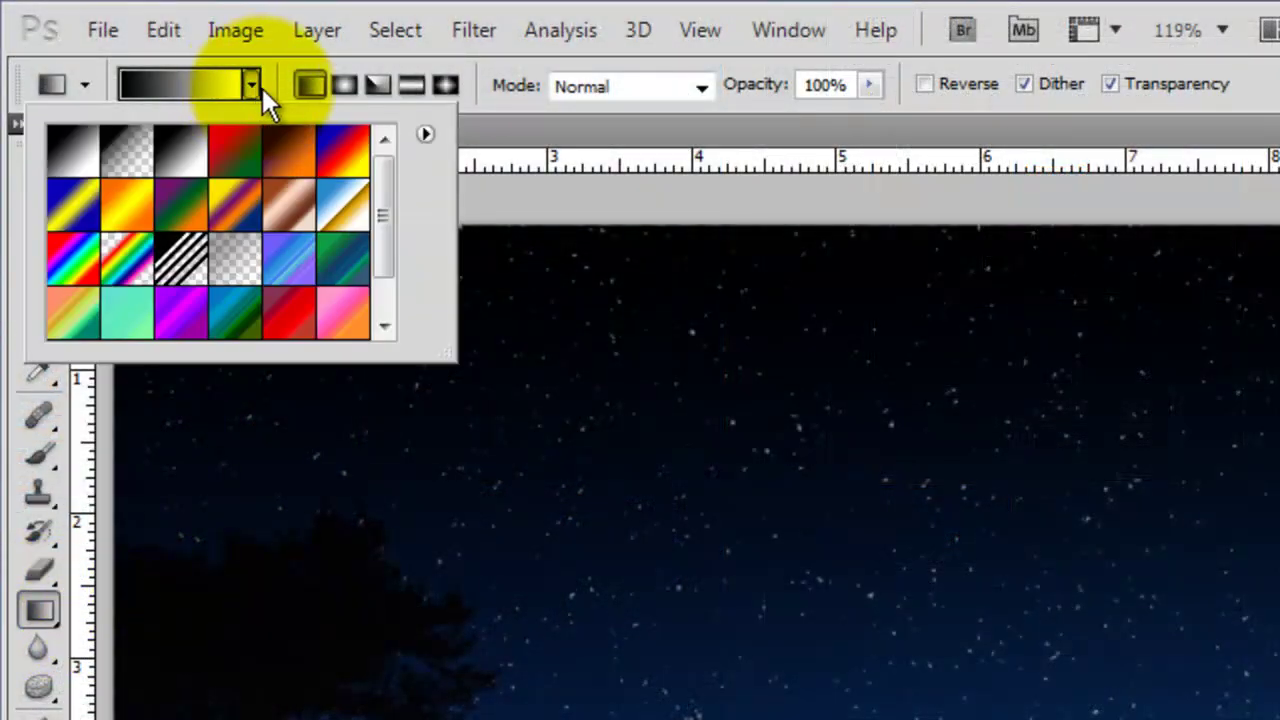
left_click(427, 133)
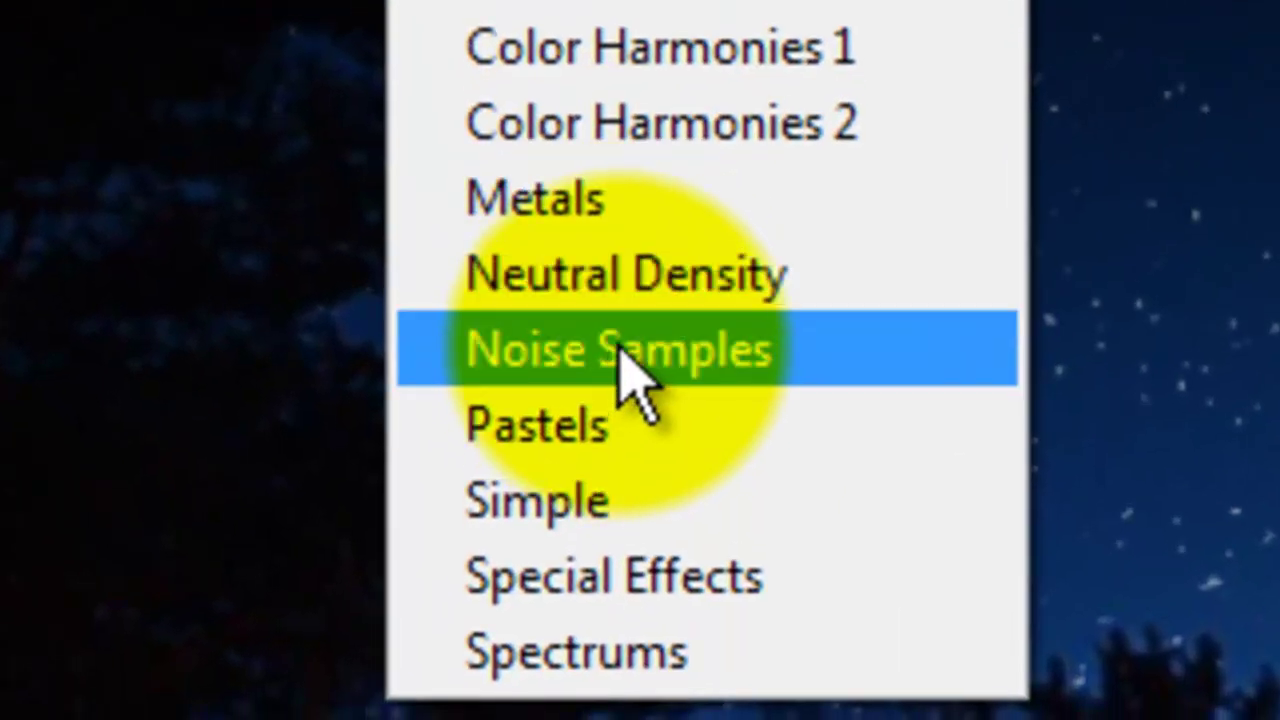
left_click(620, 350)
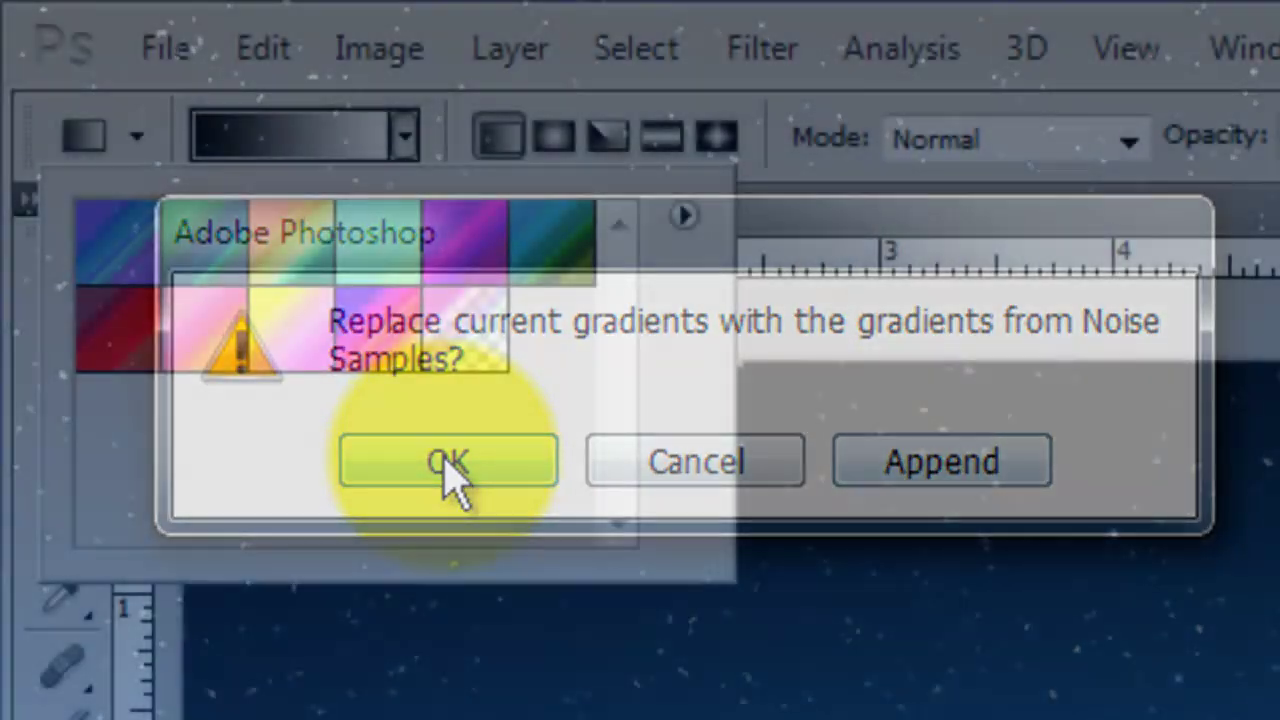
left_click(449, 462)
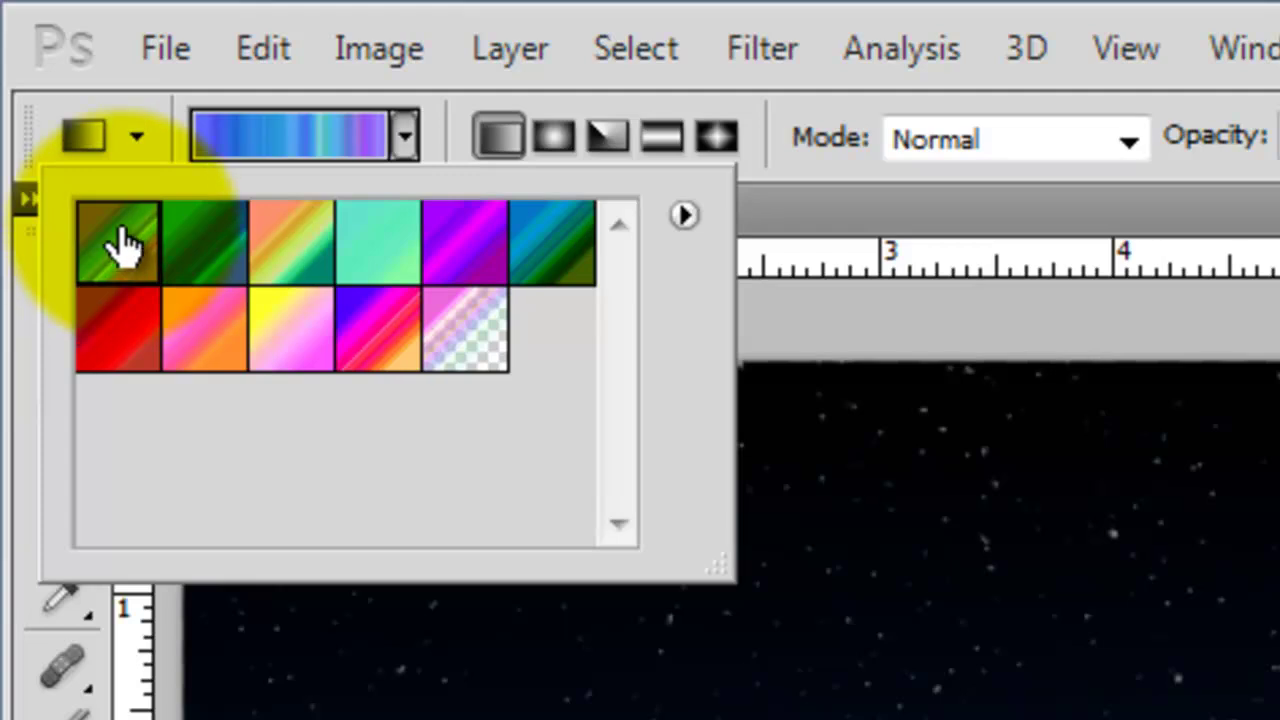
Step: Pick a blue noise gradient, turn off Restrict Colors and turn on Add Transparency
double_click(118, 254)
left_click(287, 135)
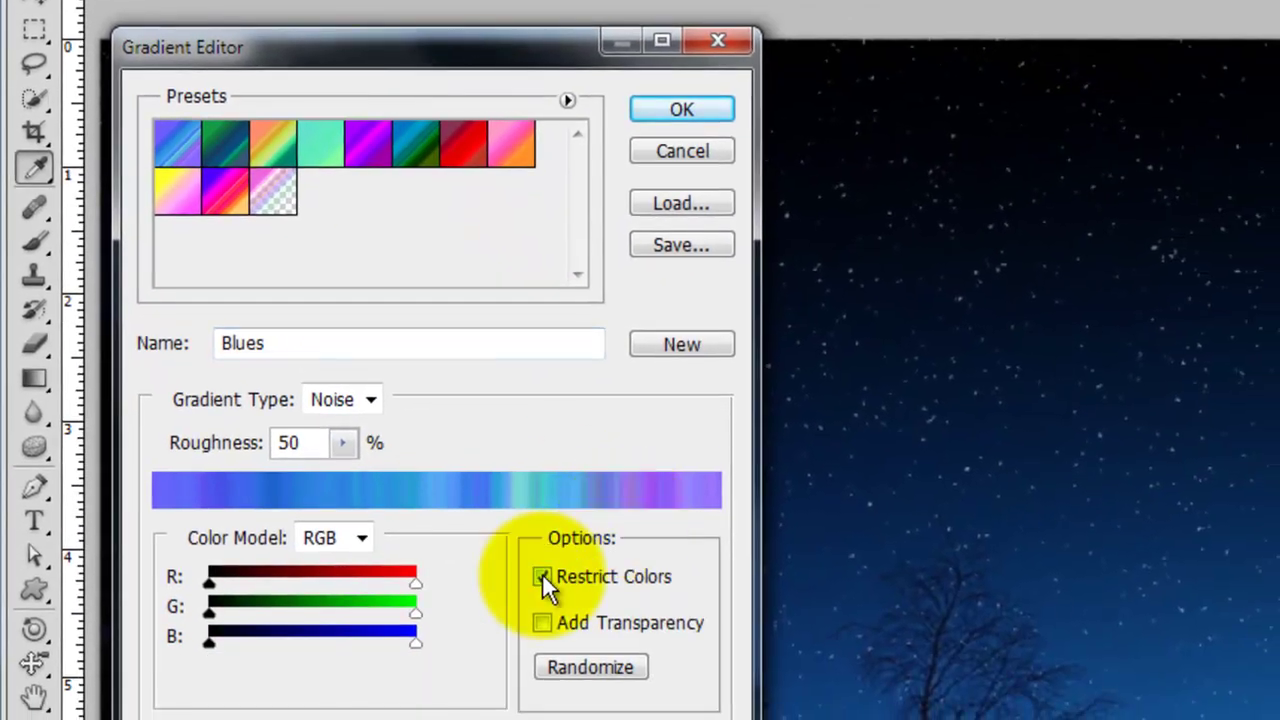
left_click(542, 577)
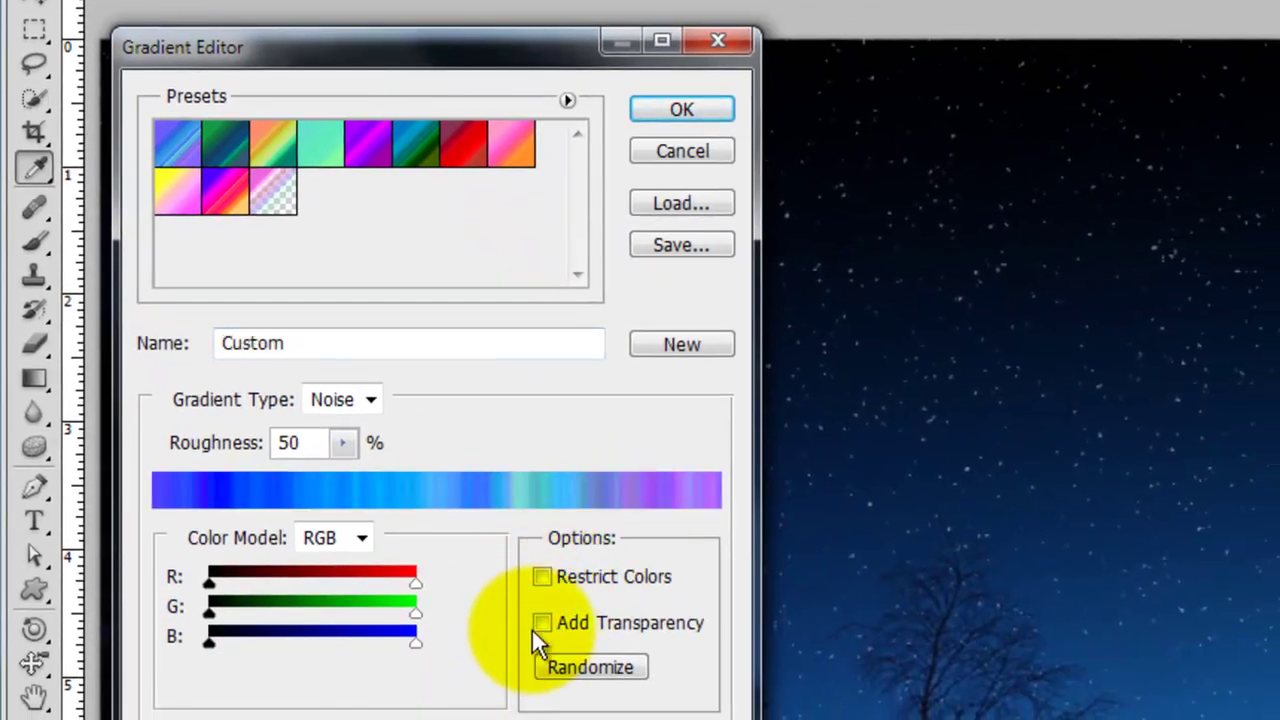
left_click(542, 622)
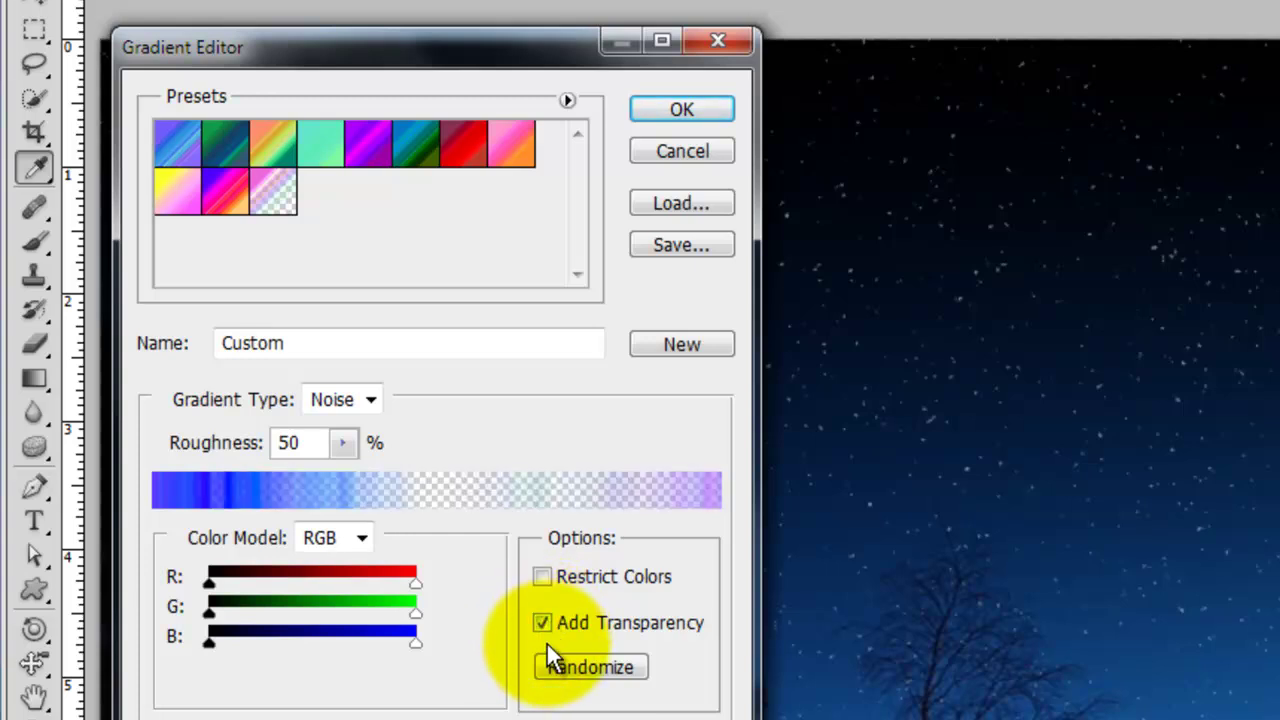
Step: Draw the noise gradient horizontally across Layer 9 to fill it with vertical blue stripes
left_click(693, 113)
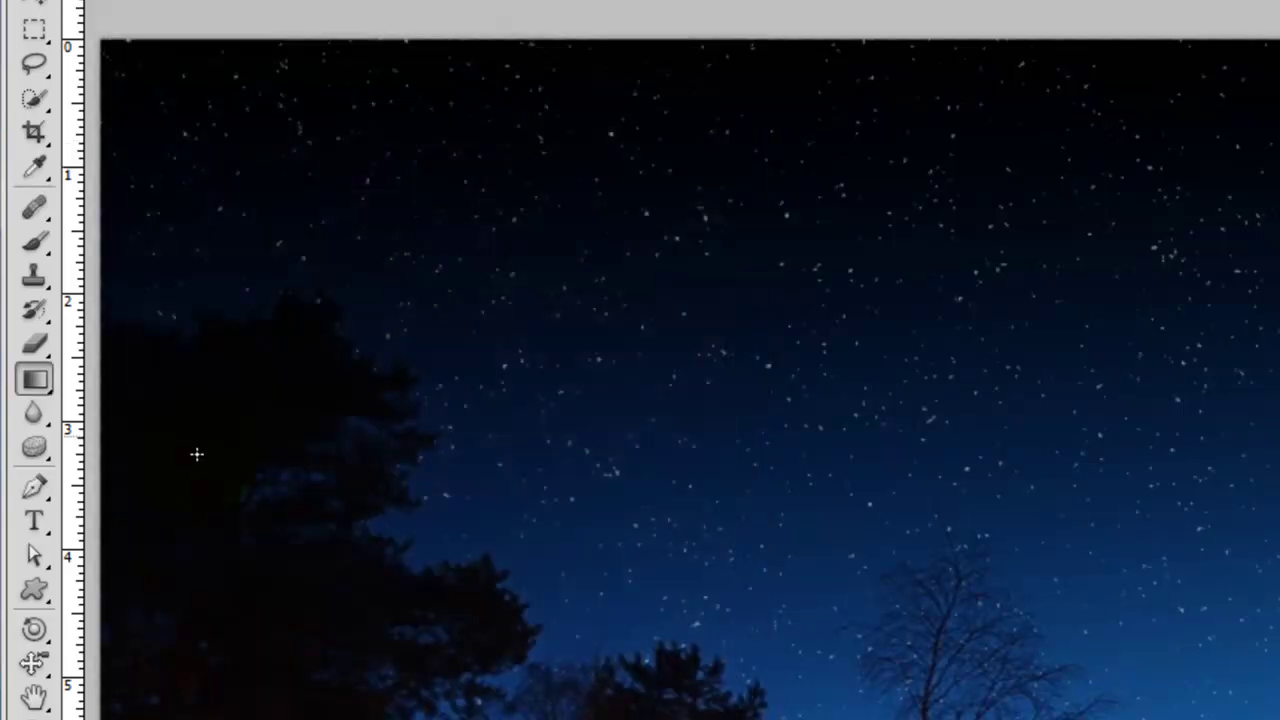
left_click(95, 543)
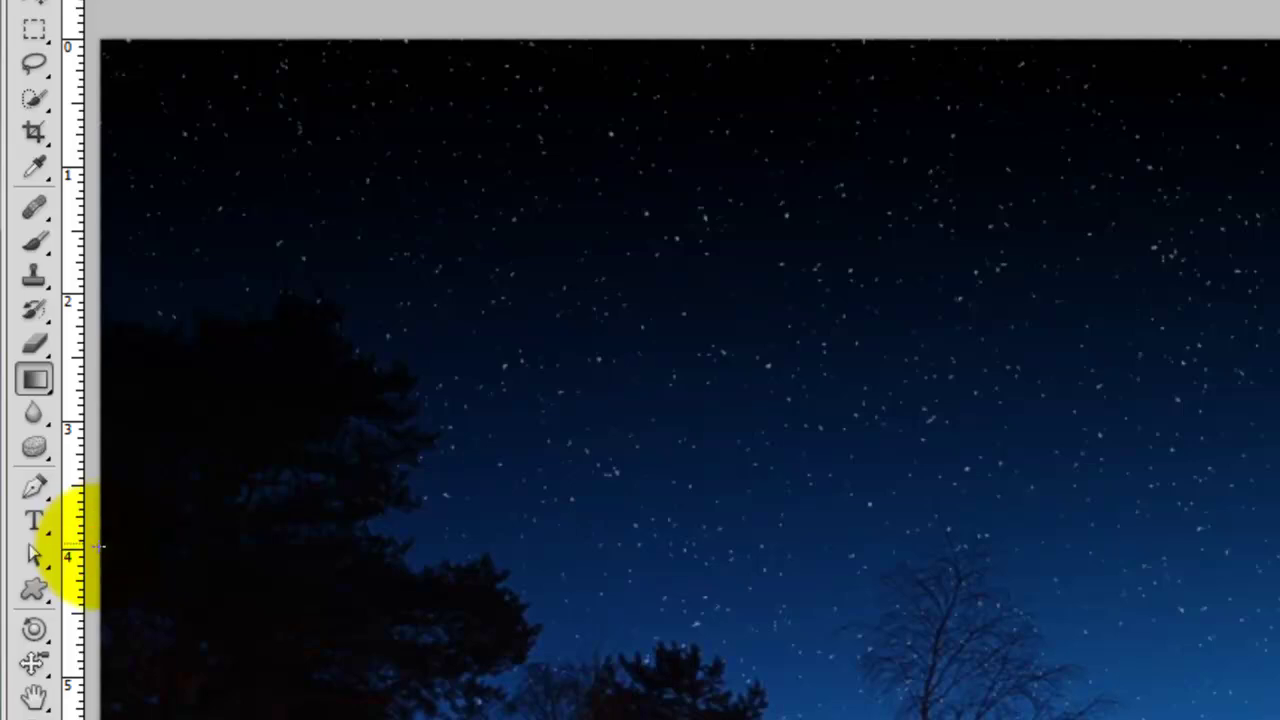
left_click_drag(98, 545, 1279, 578)
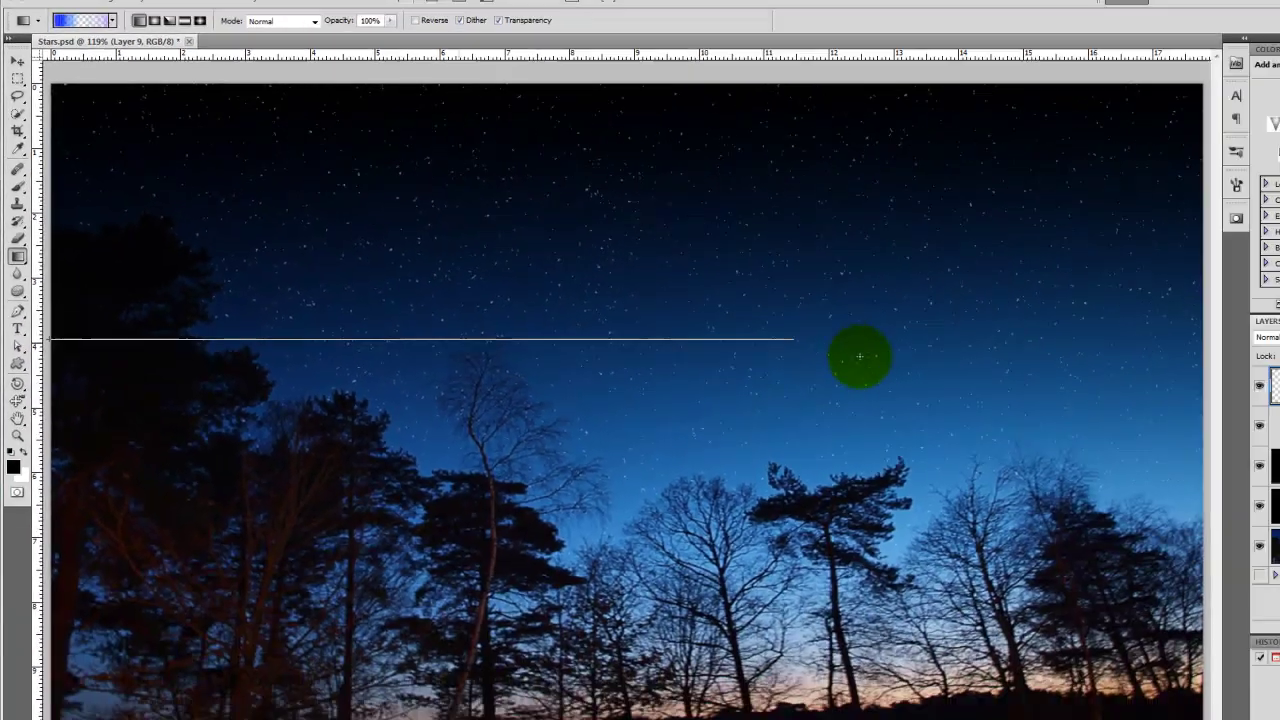
left_click_drag(860, 356, 1206, 384)
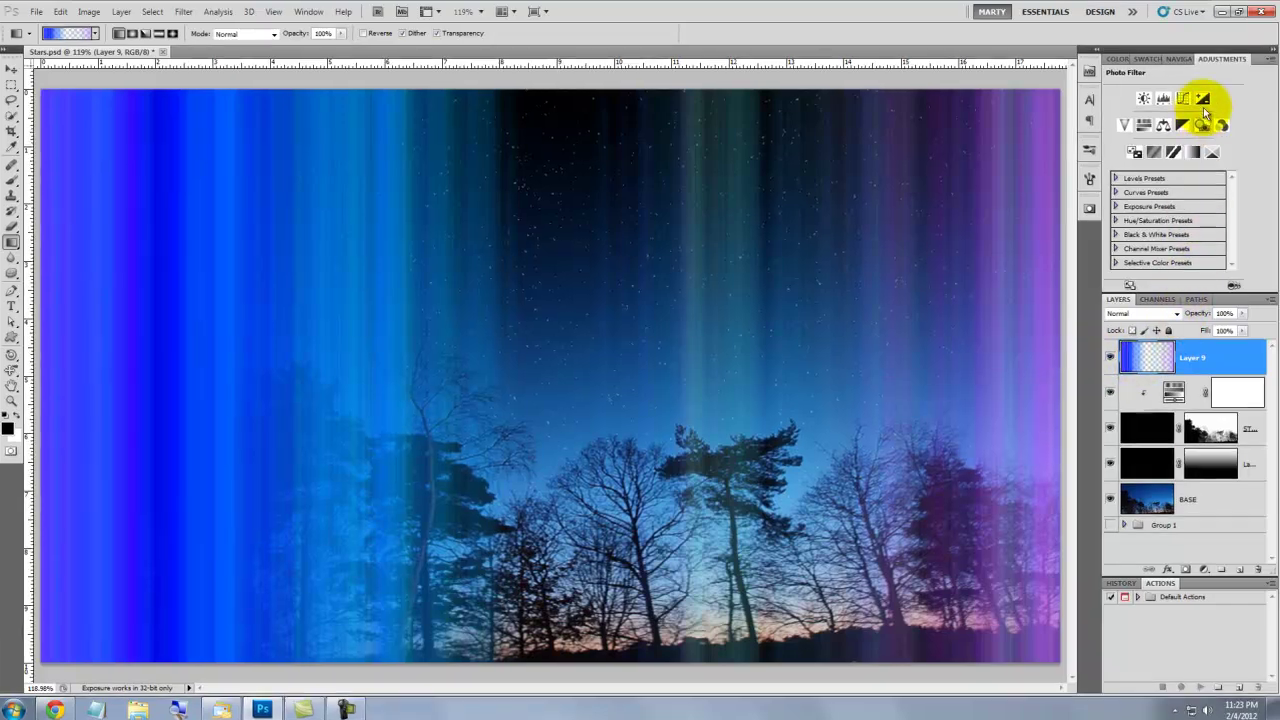
Step: Perspective-transform the stripes, flaring the bottom edge outward into rays fanning down the sky
left_click(1178, 58)
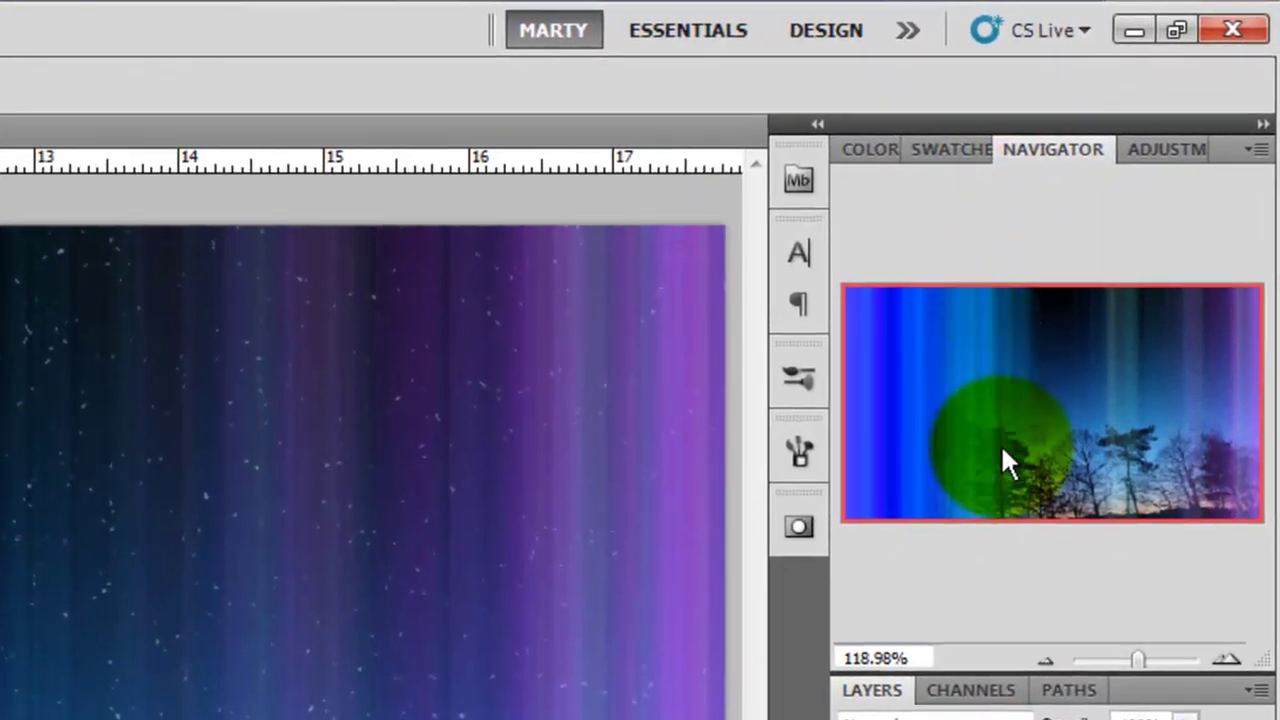
left_click(1043, 656)
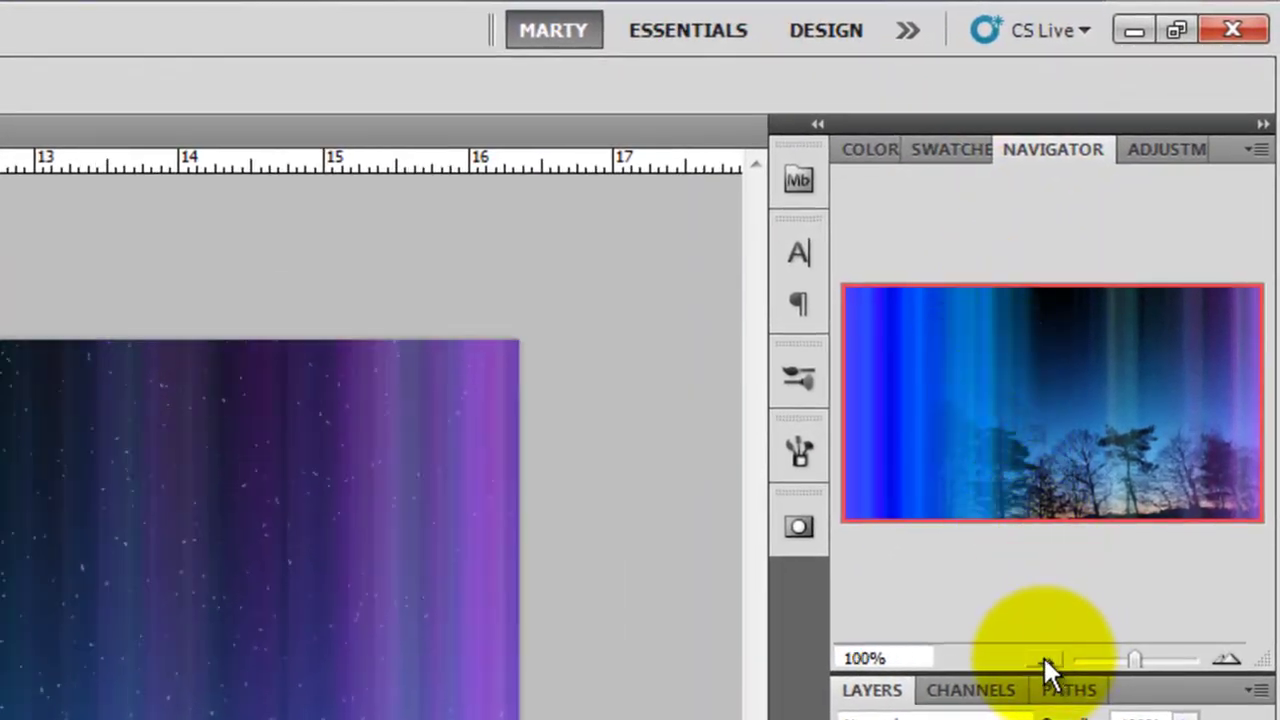
left_click(1043, 657)
left_click(1043, 657)
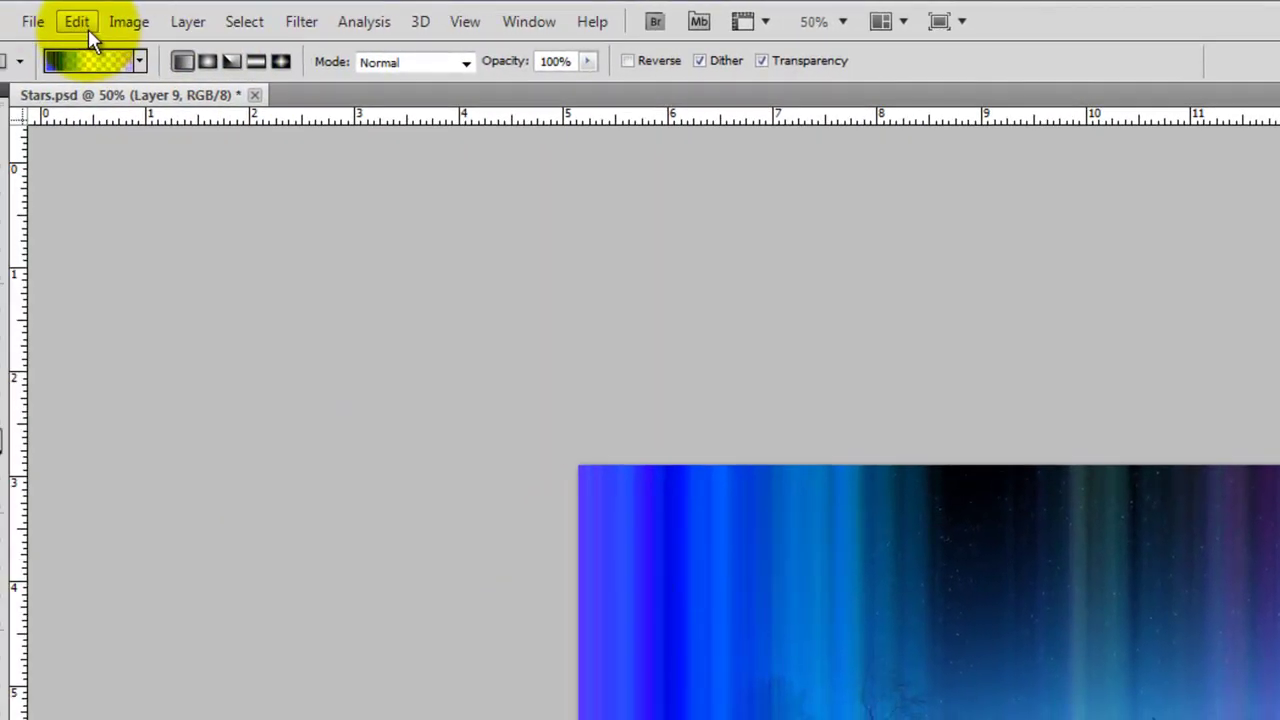
left_click(78, 24)
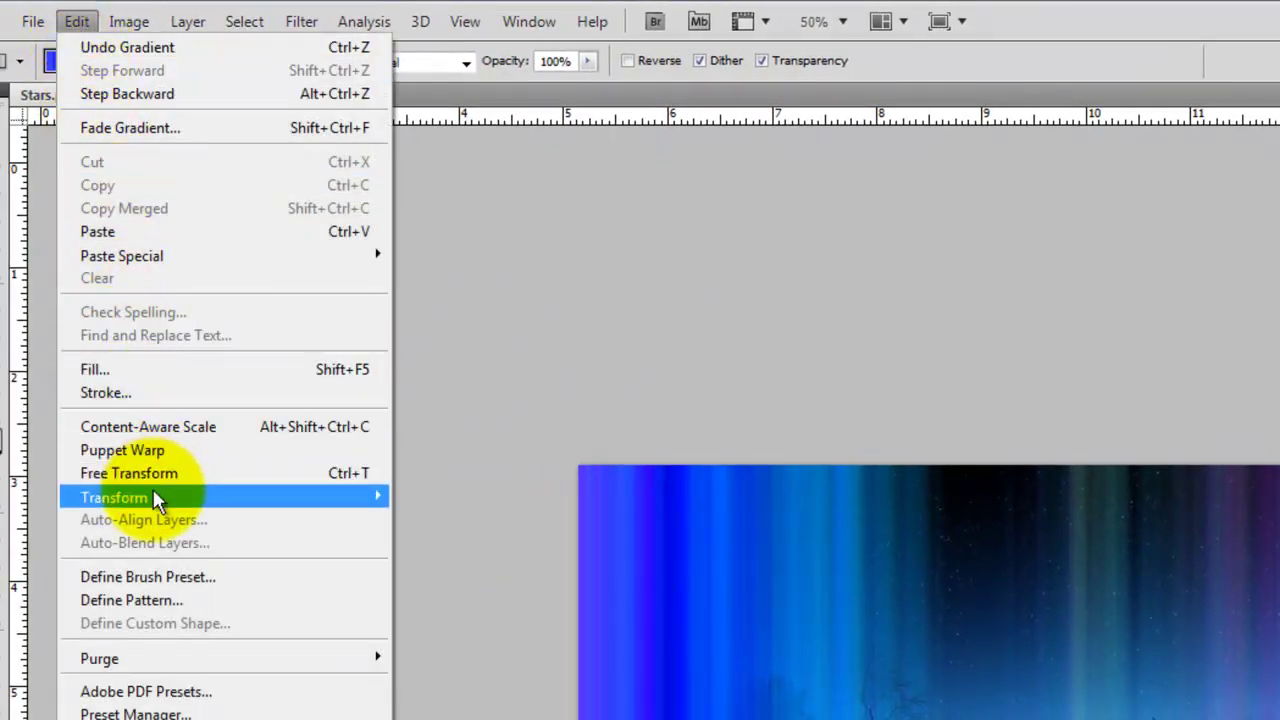
mouse_move(200, 506)
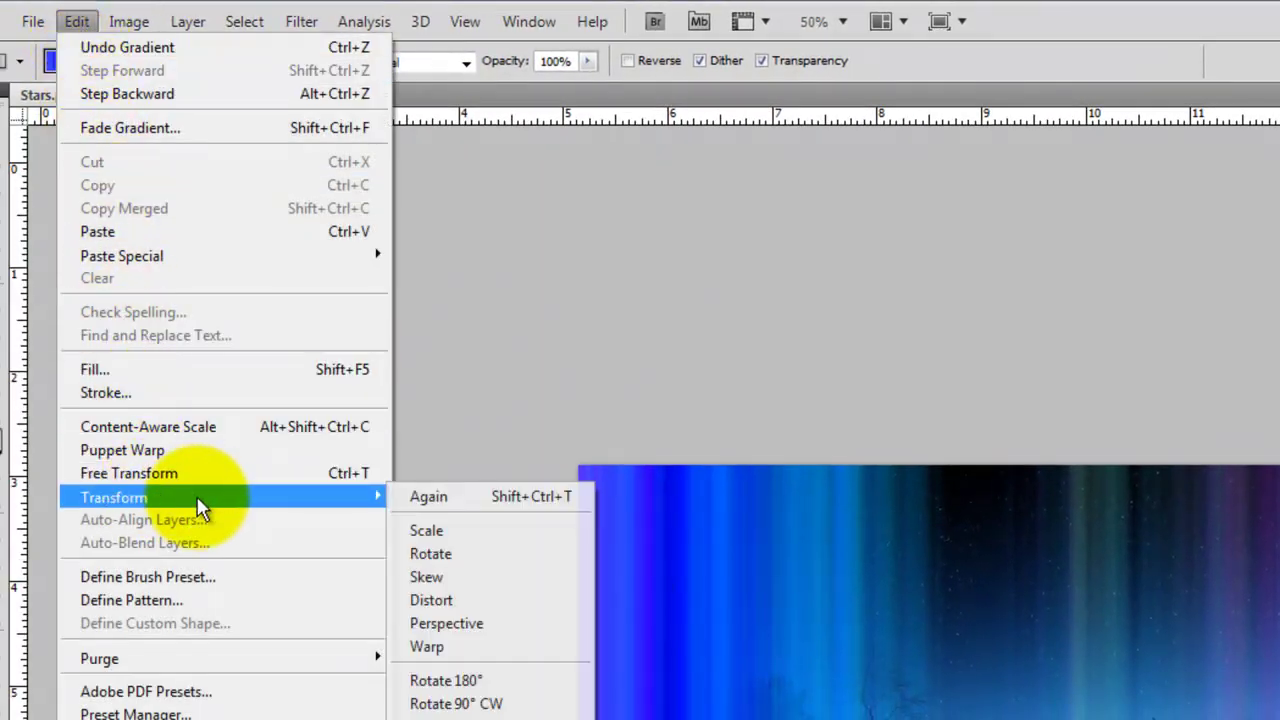
left_click(464, 621)
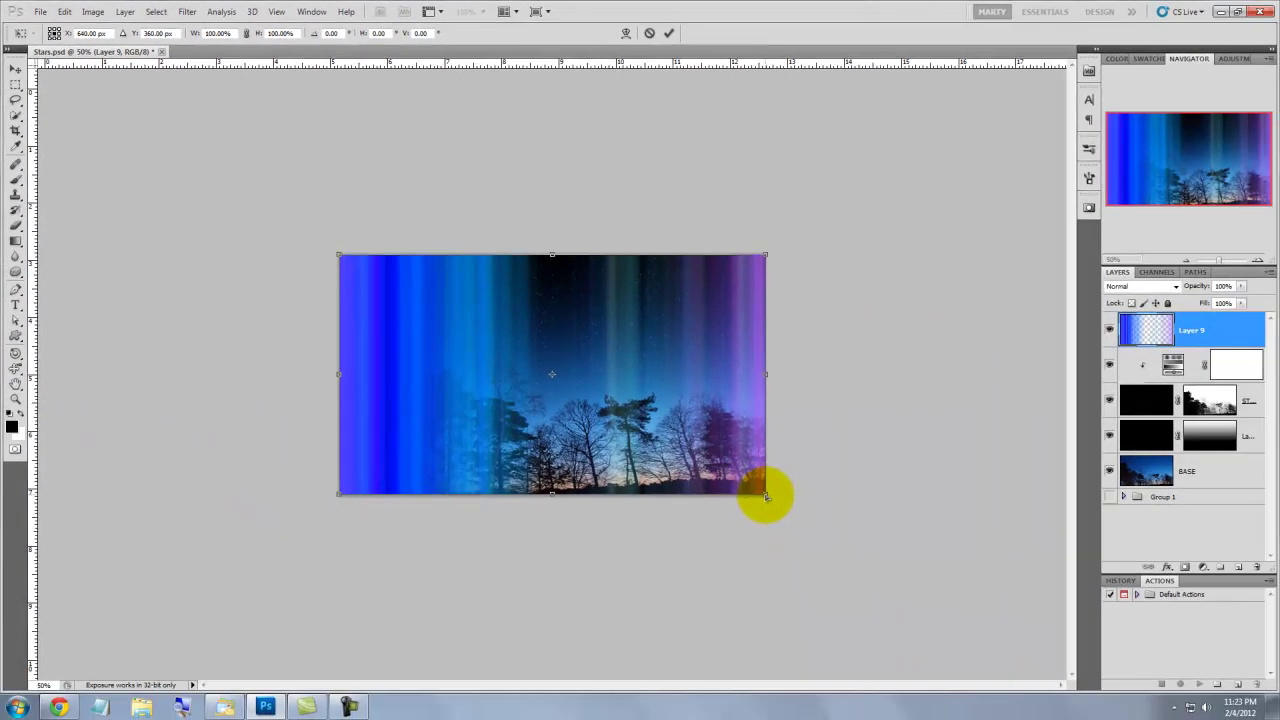
left_click_drag(765, 494, 1060, 494)
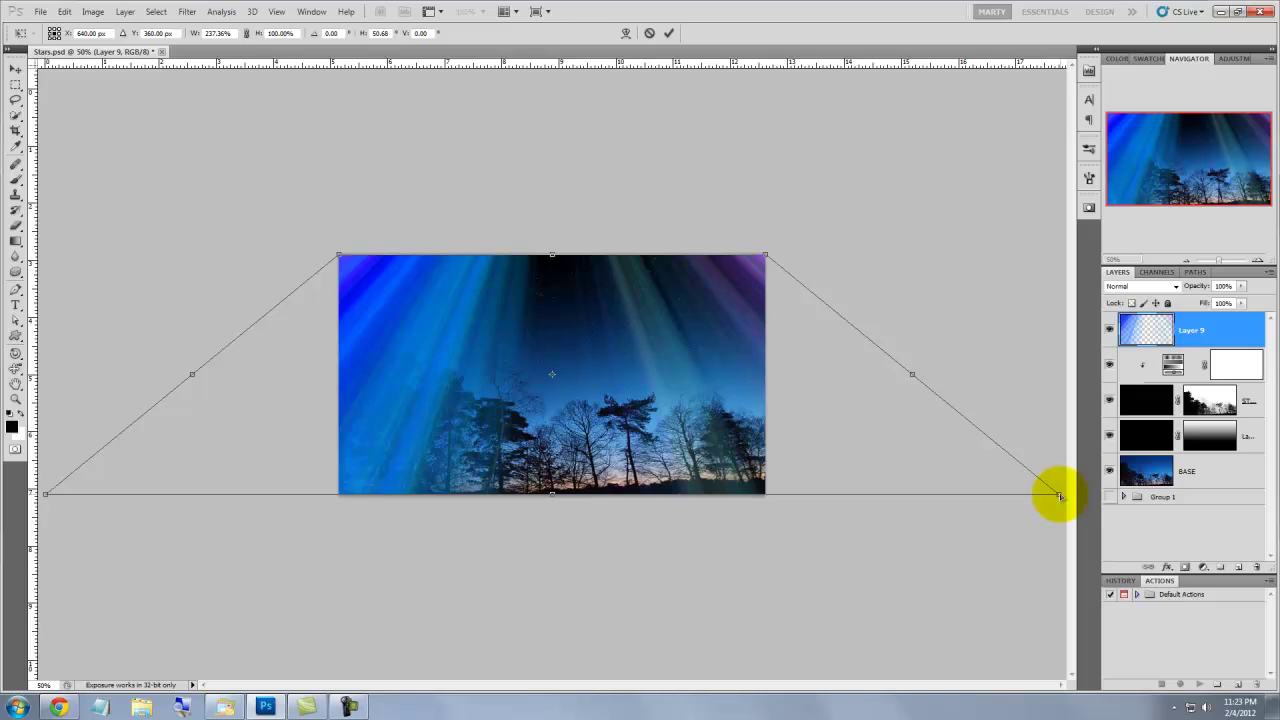
left_click_drag(1060, 496, 1057, 494)
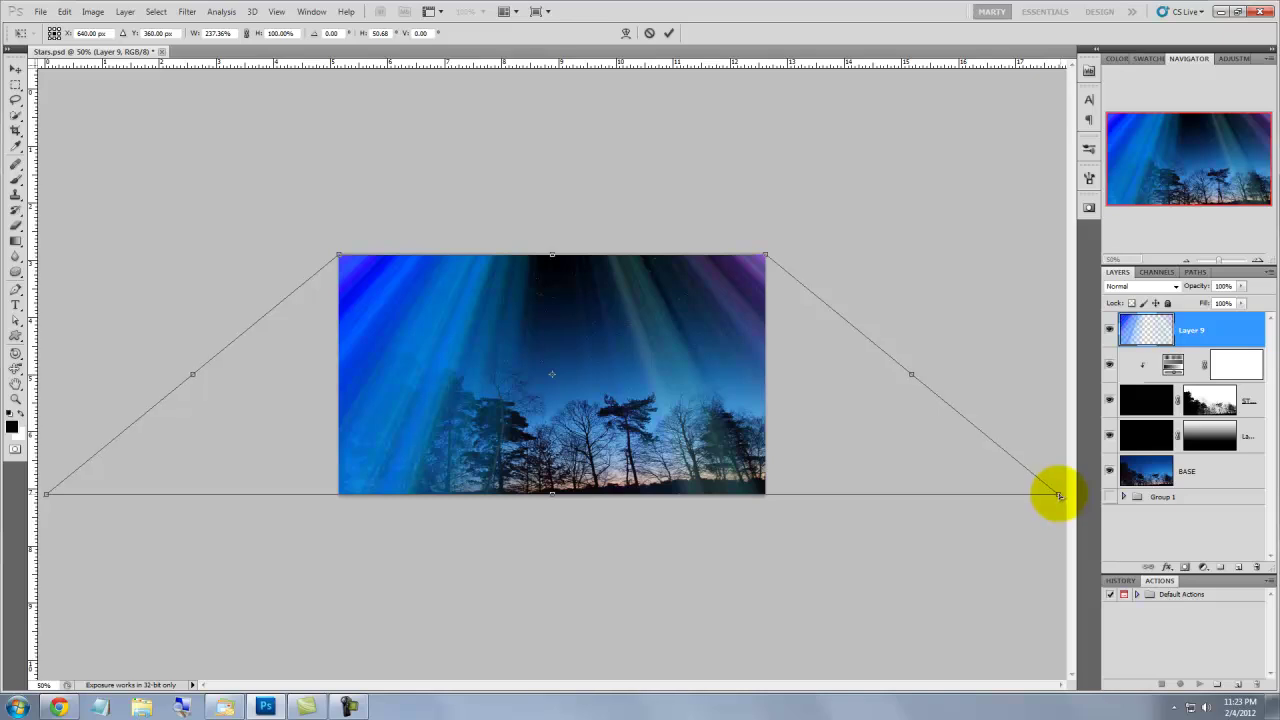
left_click(668, 35)
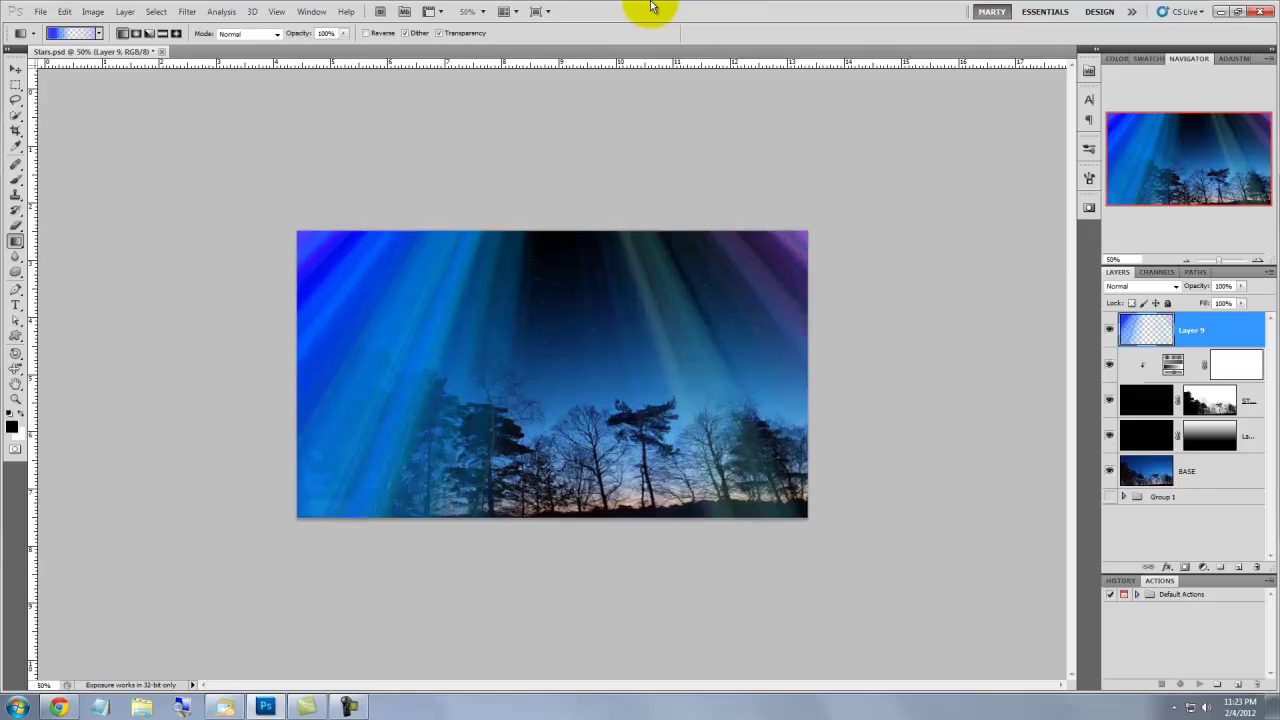
Step: Rename Layer 9 to LIGHTS
key("ctrl+plus")
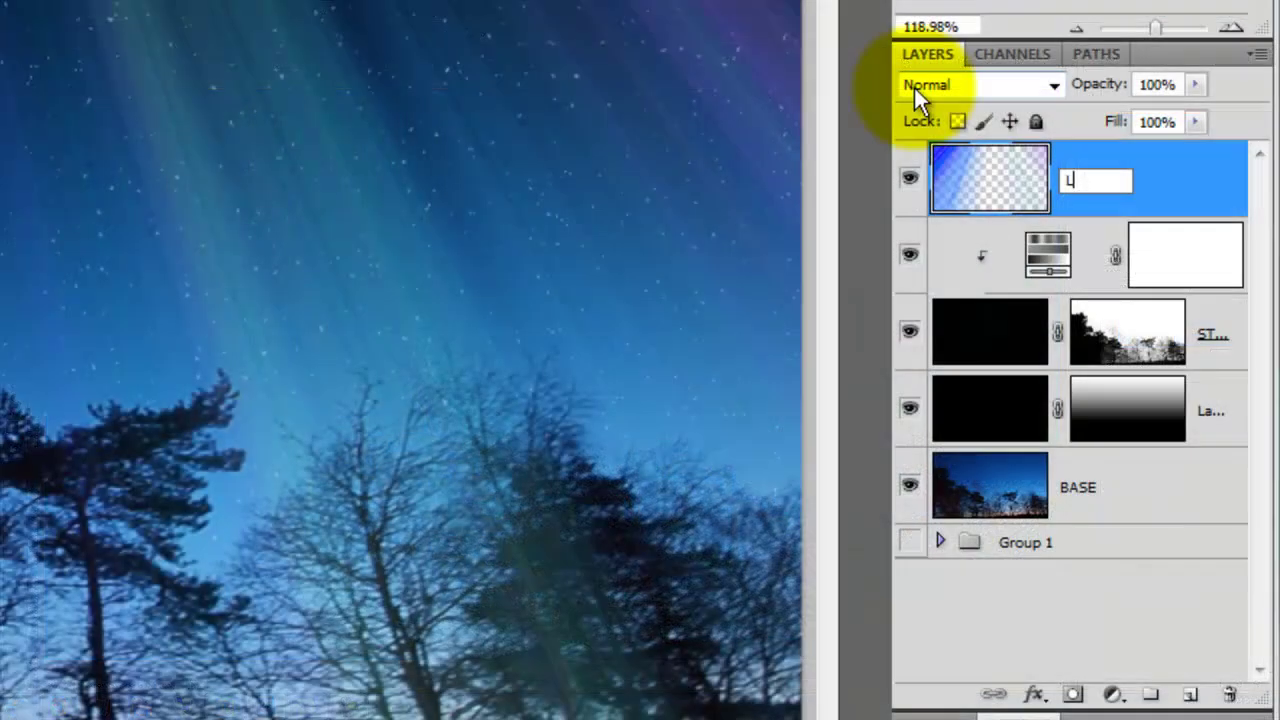
type("IGHTS")
key("Return")
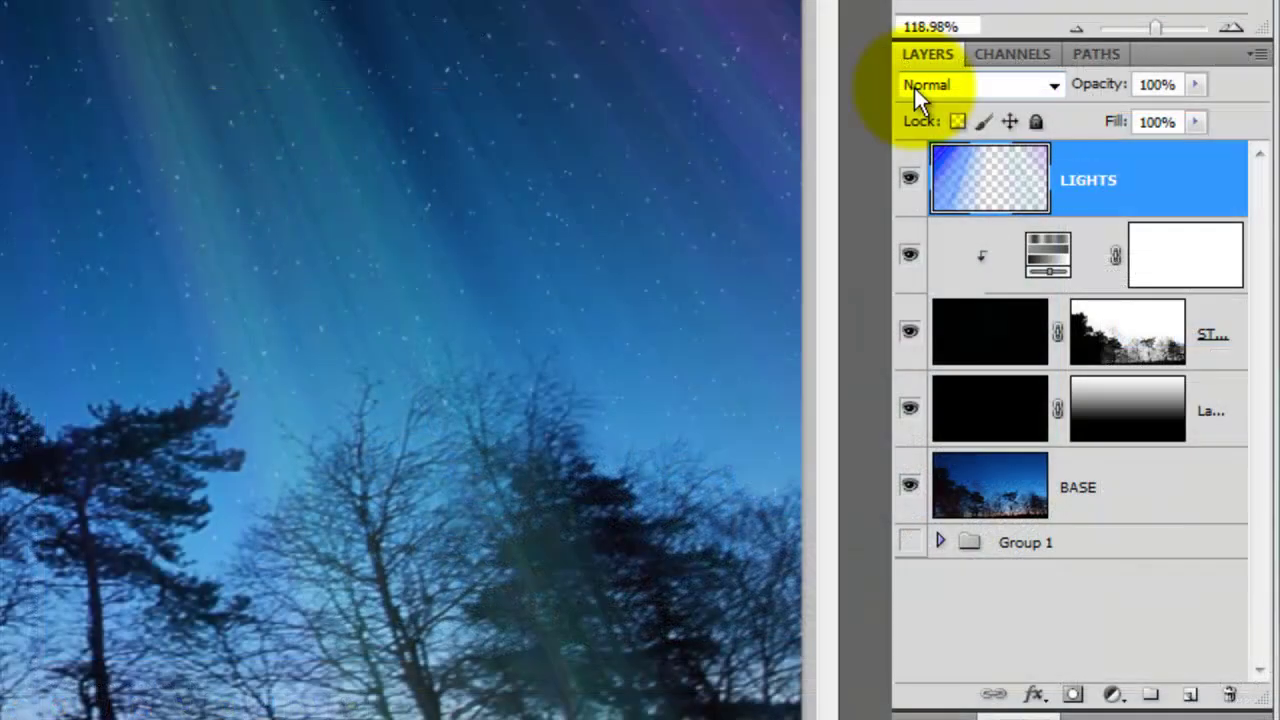
Step: Mask LIGHTS with the tree silhouette selection and set its opacity to 50%
left_click(1115, 350, "ctrl")
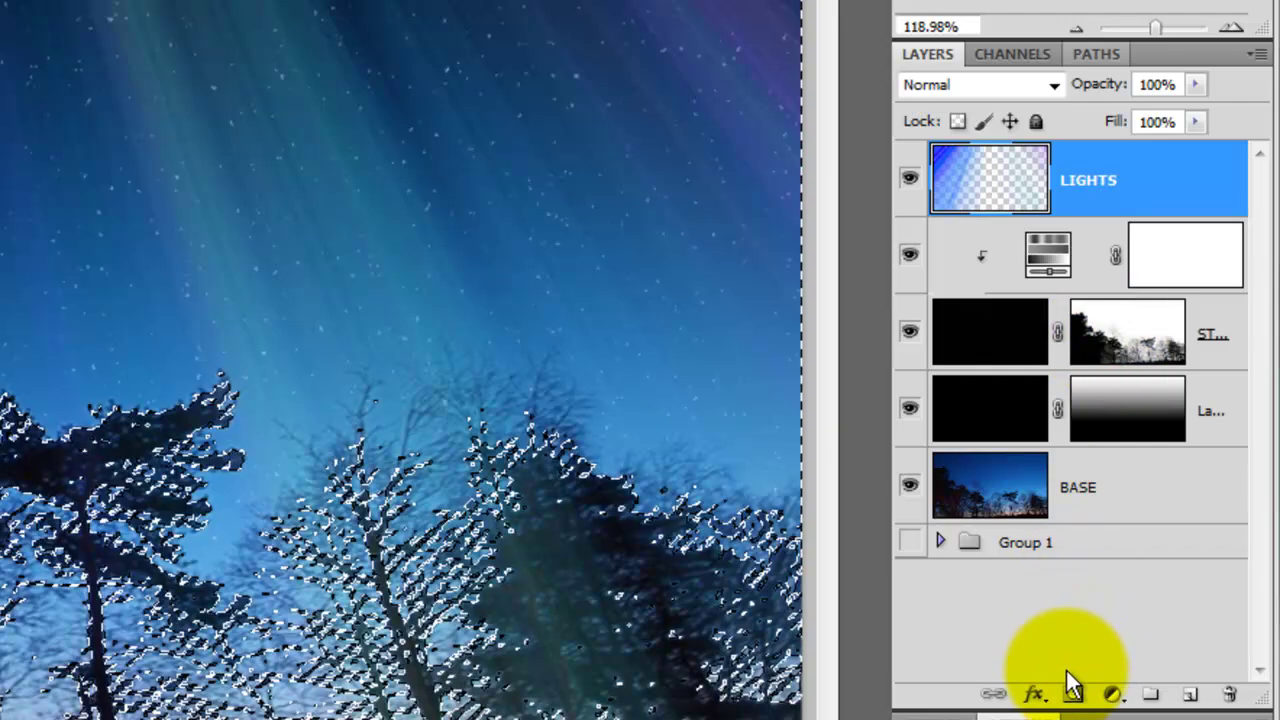
left_click(1073, 694)
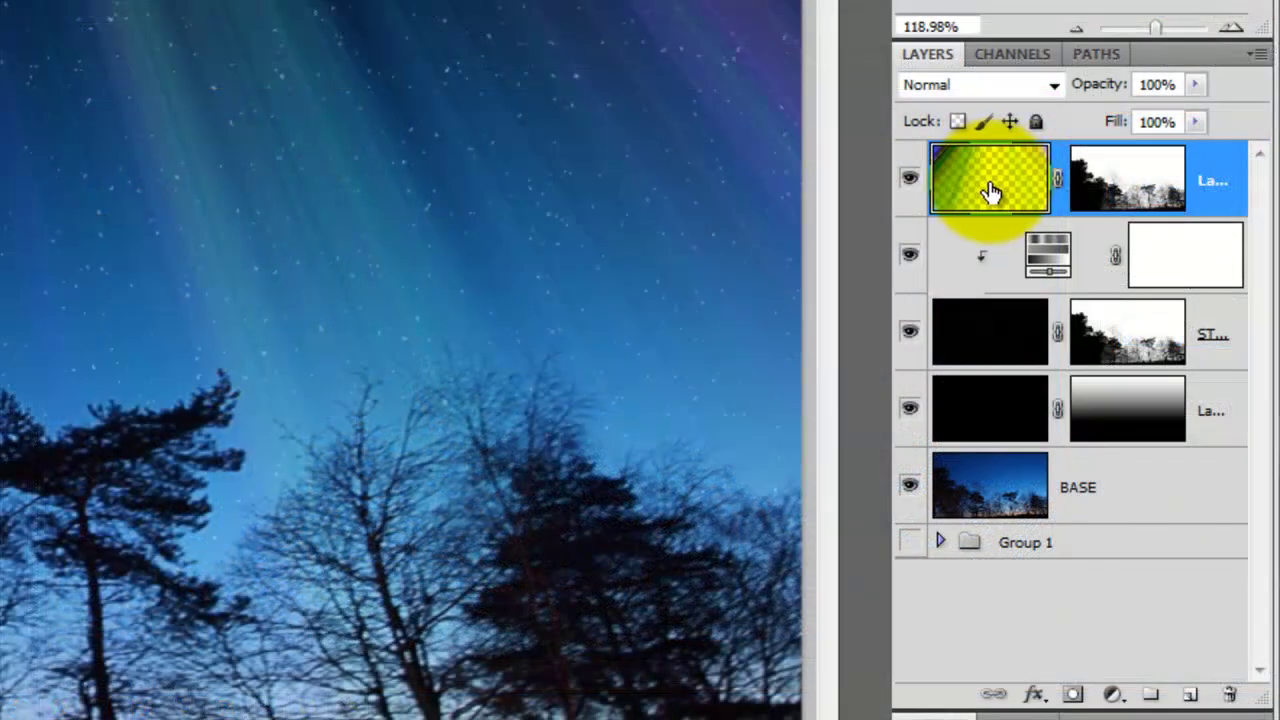
left_click(1155, 84)
Step: With the lights layer at 50% opacity, apply a Gaussian Blur of radius 3
type("50")
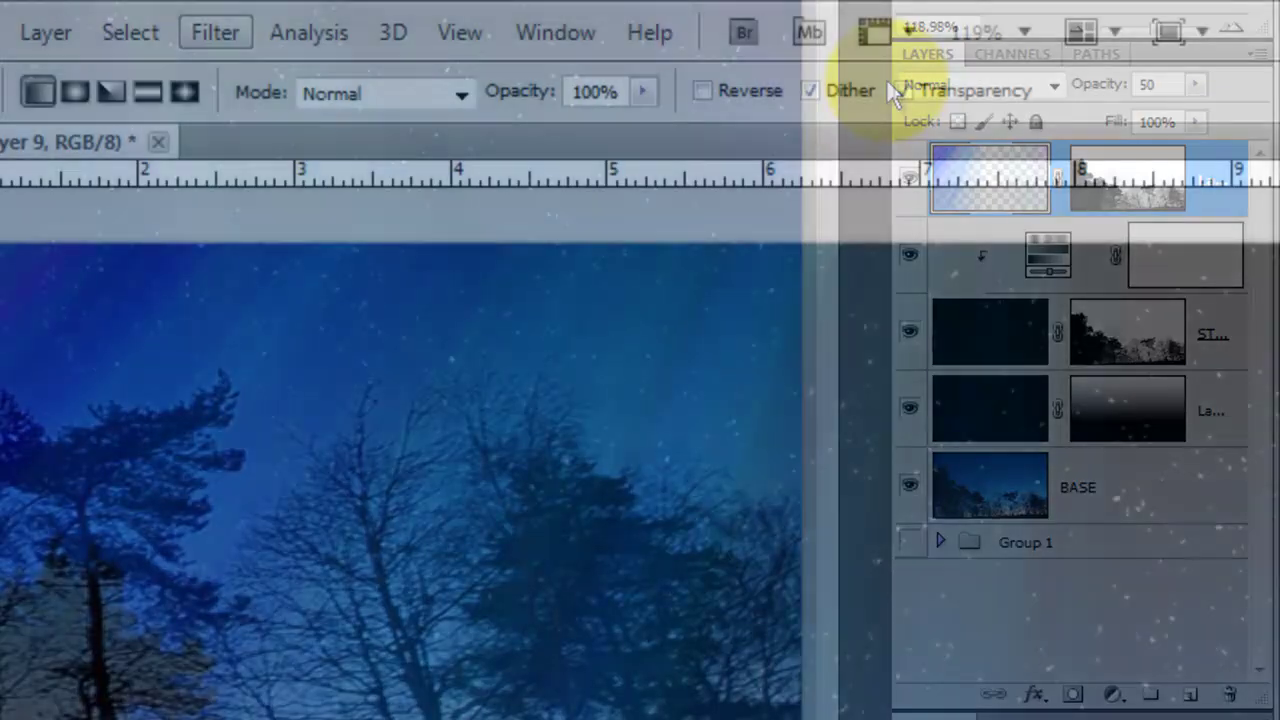
left_click(214, 32)
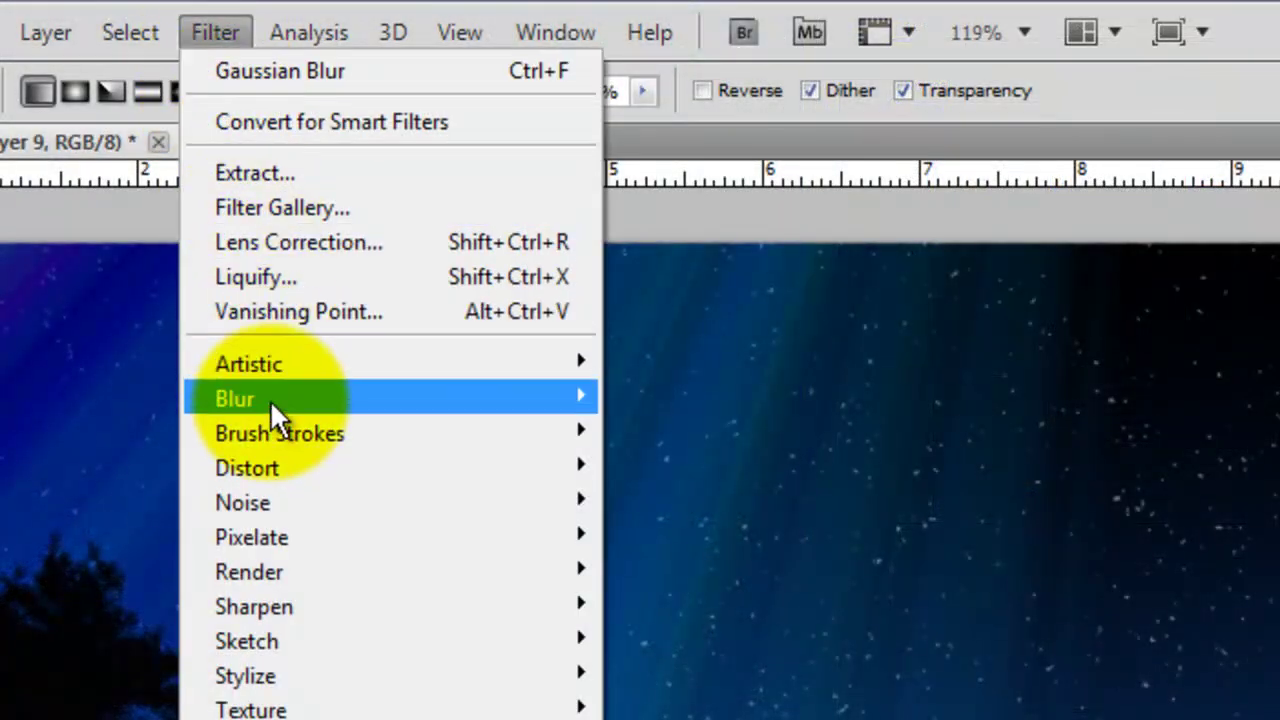
mouse_move(320, 403)
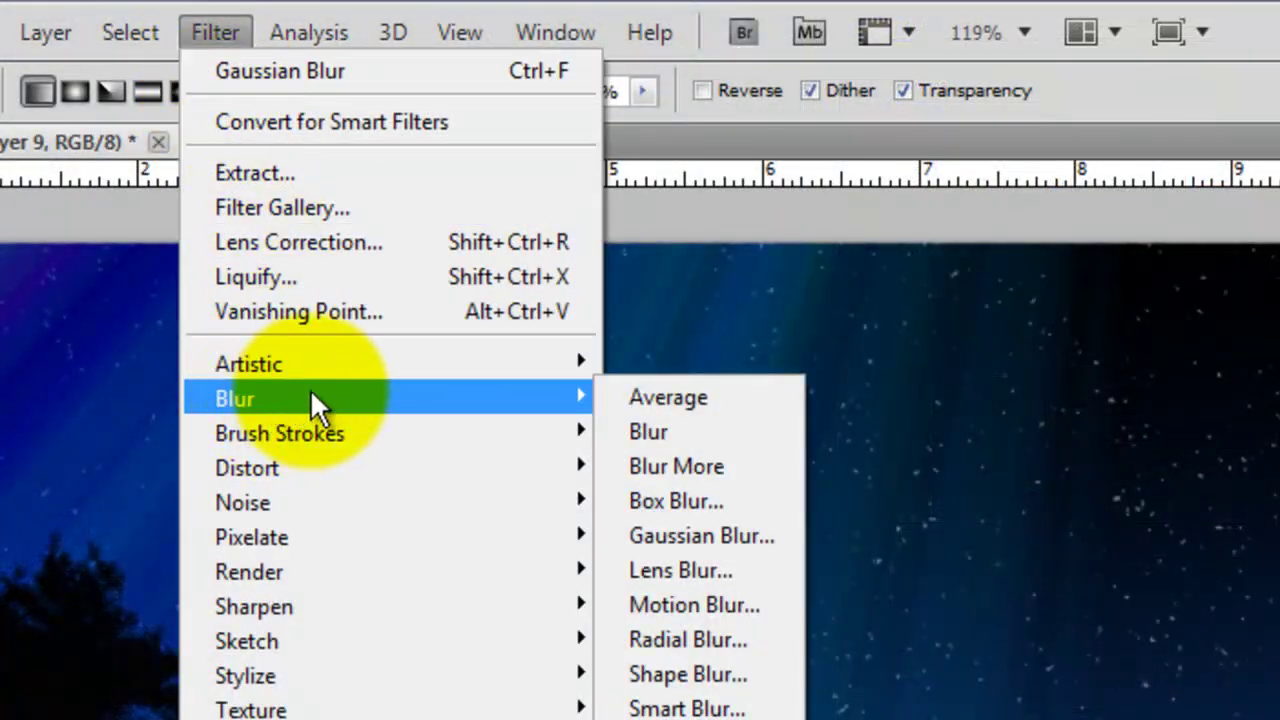
left_click(707, 538)
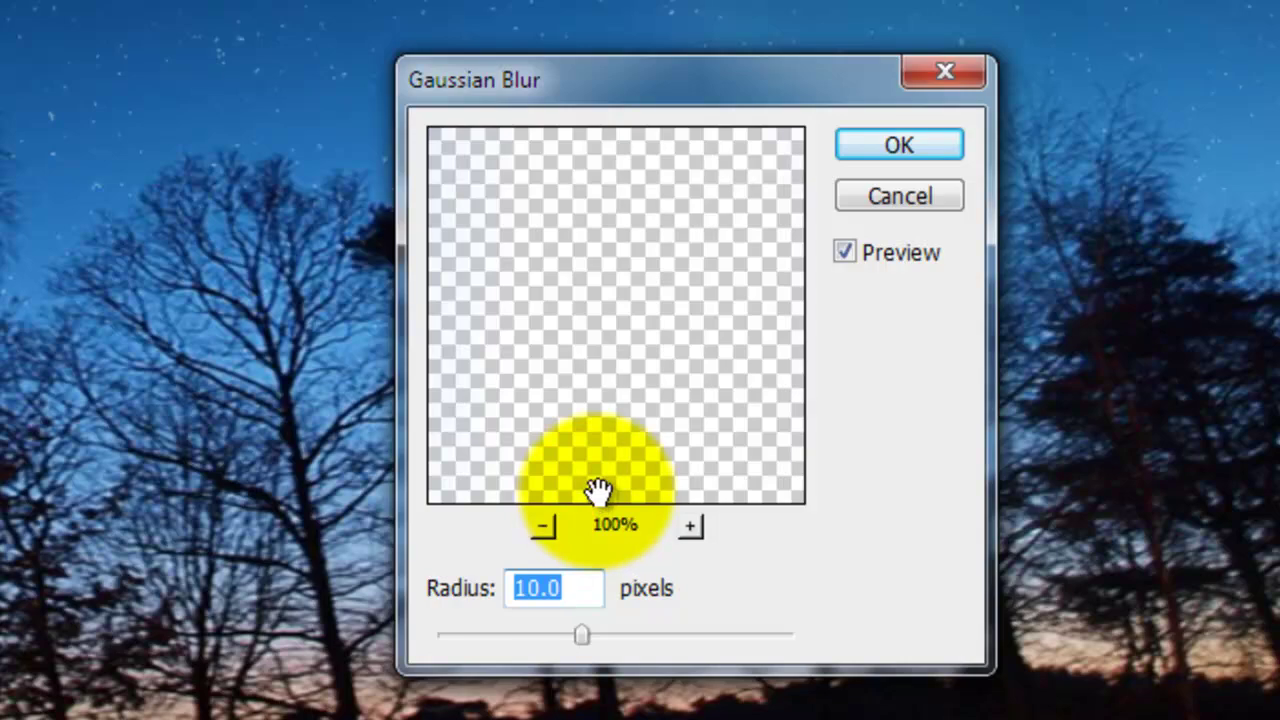
type("3")
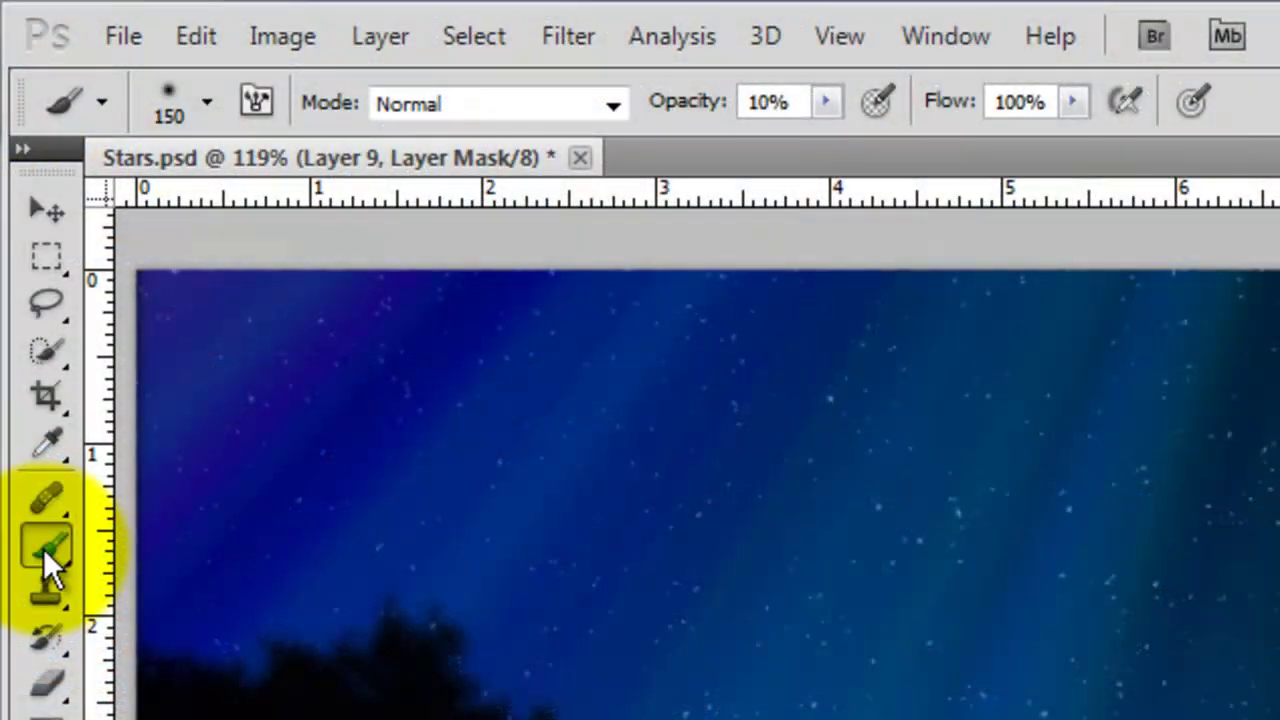
Step: With a low-opacity brush, paint the mask to fade streaks along the top and upper-left sky
left_click(45, 548)
left_click(191, 542)
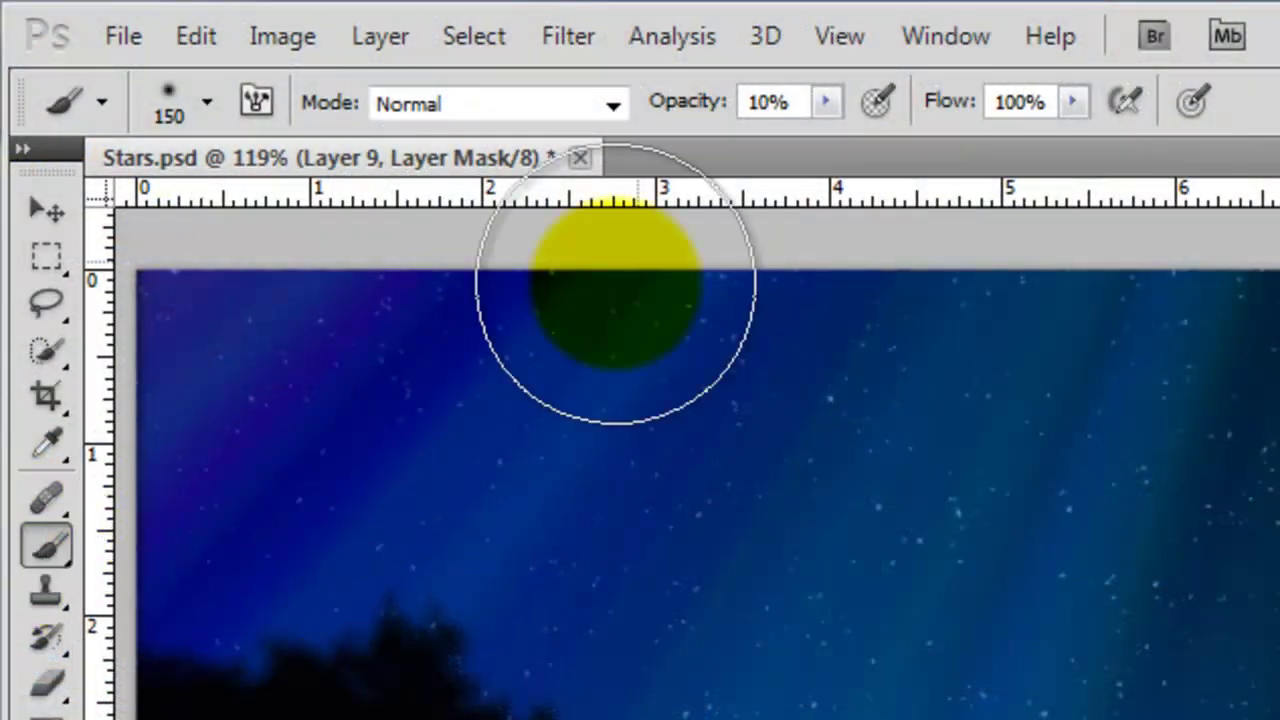
mouse_move(822, 108)
left_mouse_down()
mouse_move(826, 146)
mouse_move(1259, 153)
left_mouse_up()
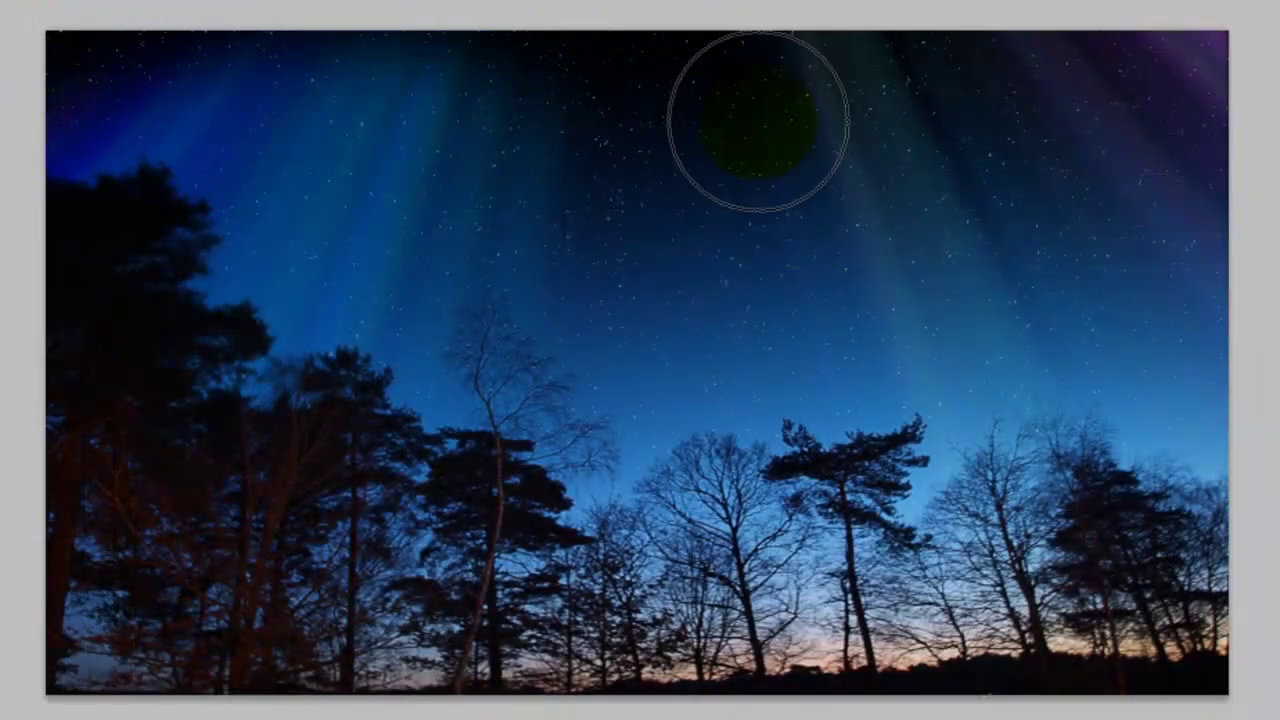
mouse_move(758, 122)
left_mouse_down()
mouse_move(865, 130)
mouse_move(985, 91)
mouse_move(857, 6)
left_mouse_up()
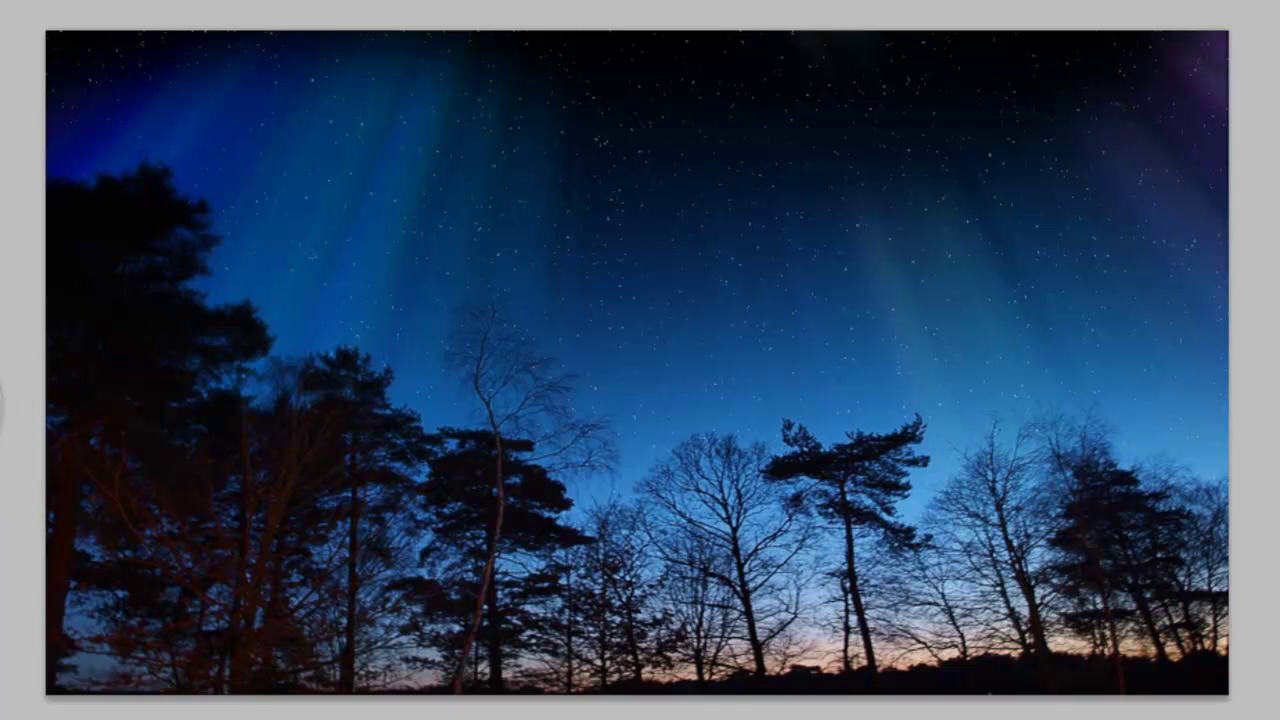
mouse_move(0, 402)
left_mouse_down()
mouse_move(114, 251)
mouse_move(351, 320)
mouse_move(666, 480)
mouse_move(1002, 462)
left_mouse_up()
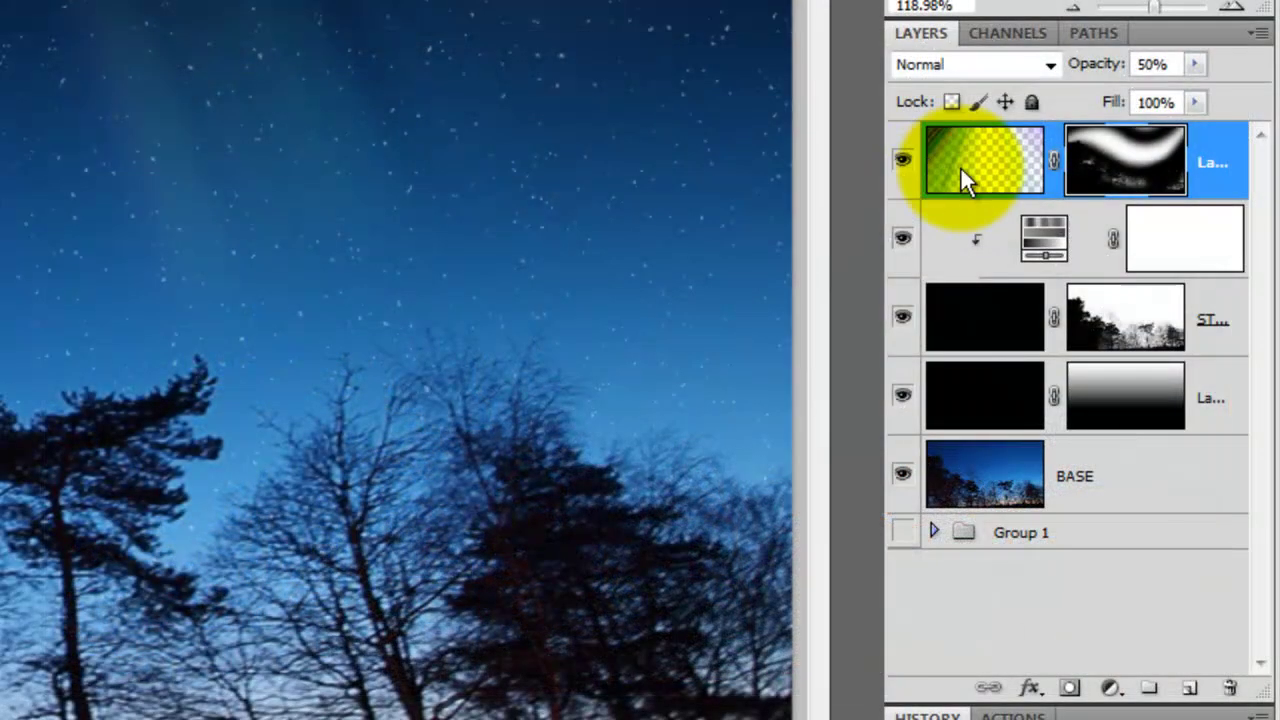
Step: Target the LIGHTS layer itself instead of its mask and set the brush opacity to 10%
left_click(981, 167)
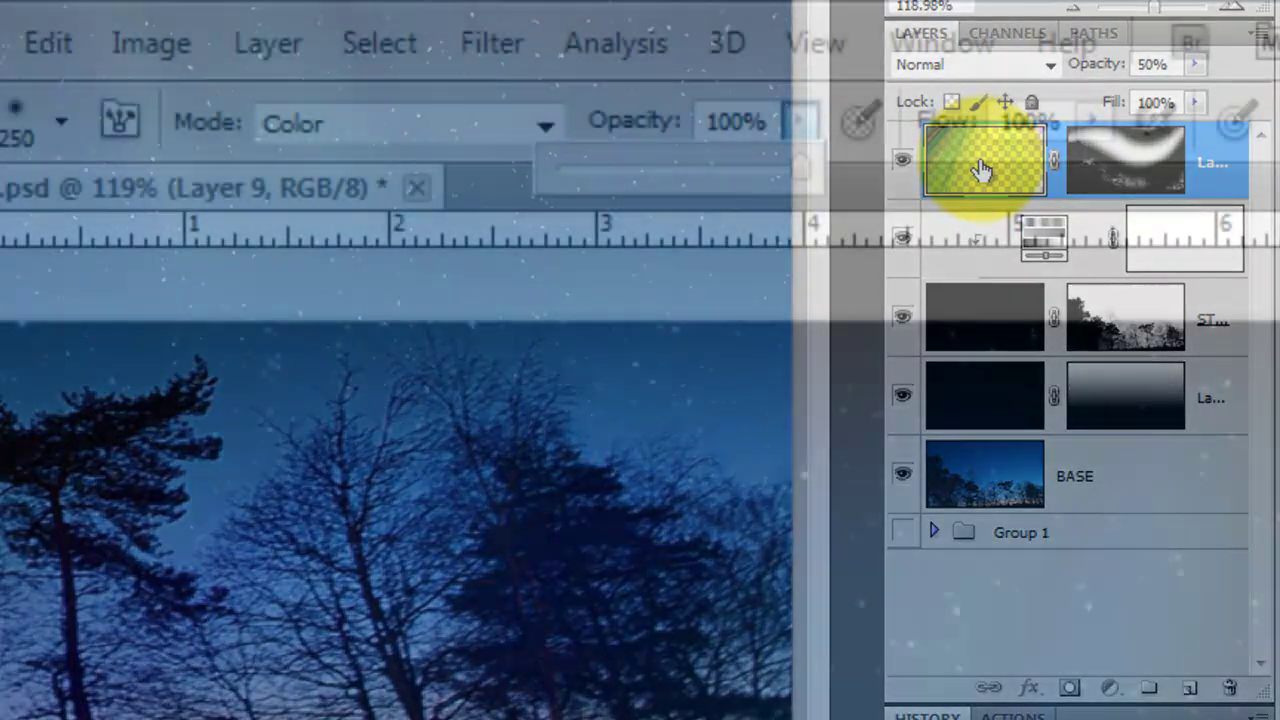
left_click(802, 121)
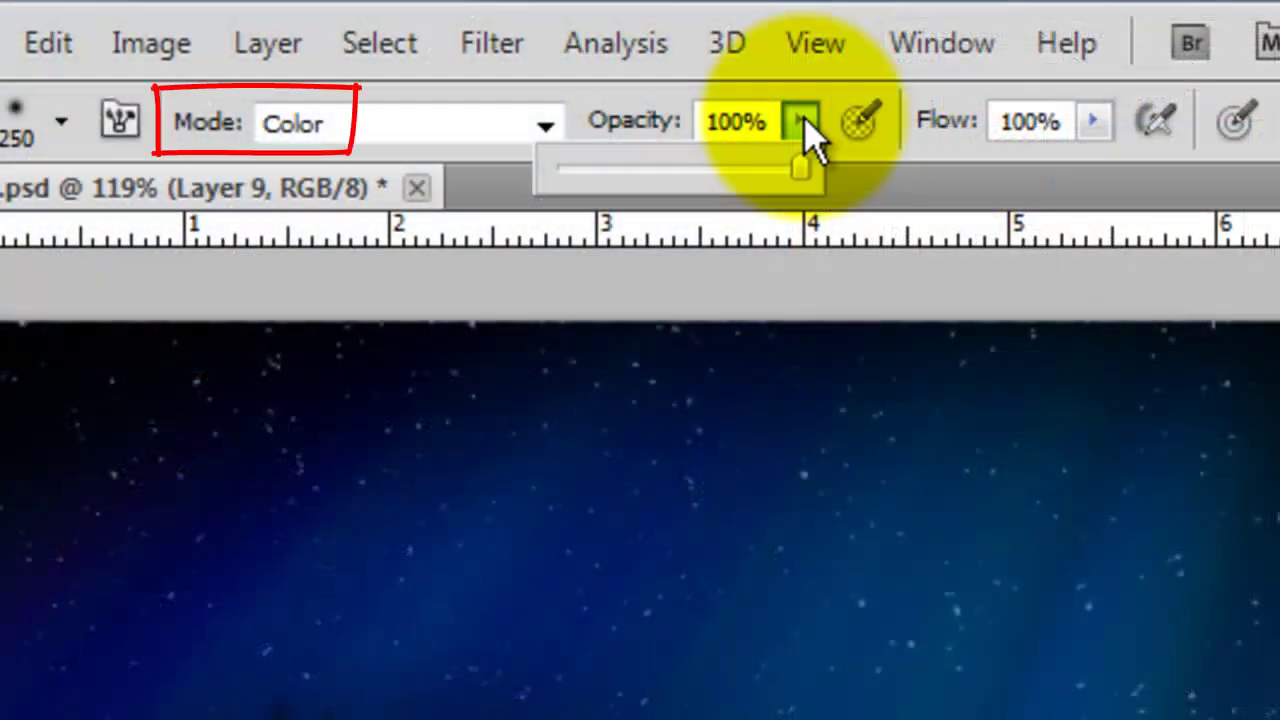
left_click_drag(800, 168, 794, 170)
left_click(760, 121)
type("10")
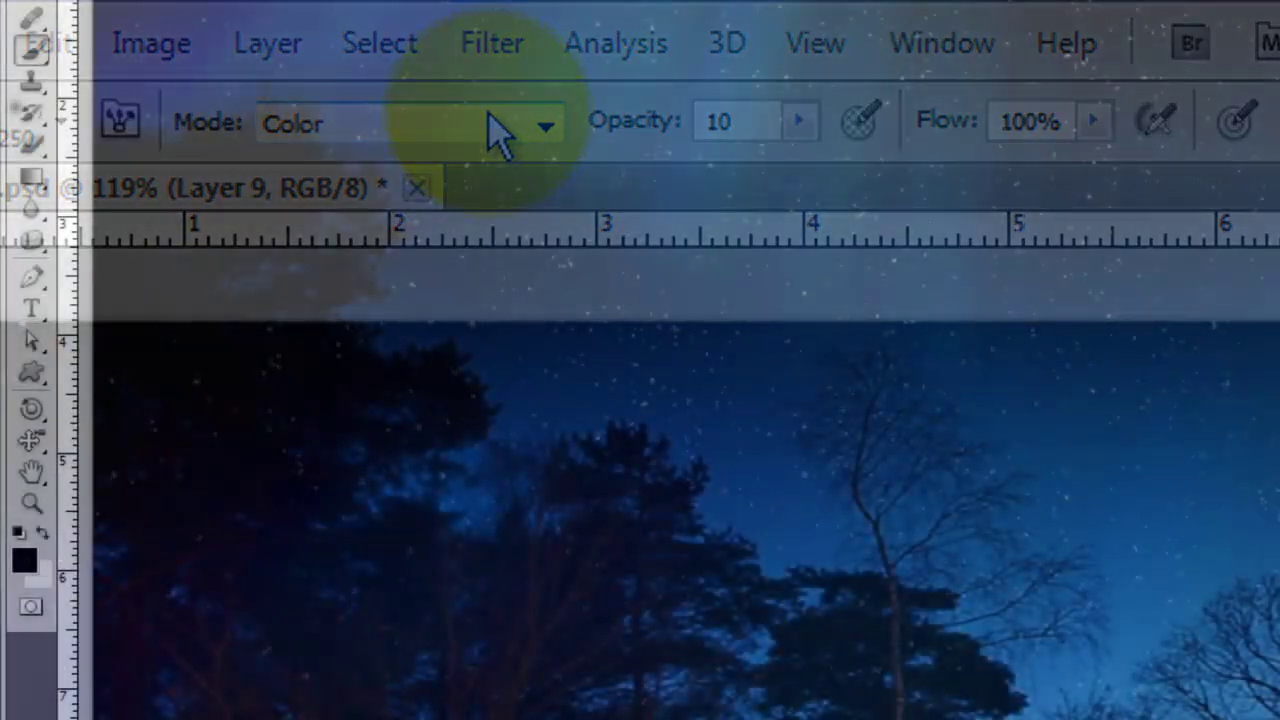
Step: Pick fuchsia #ea00ff as the foreground painting colour
left_click(24, 558)
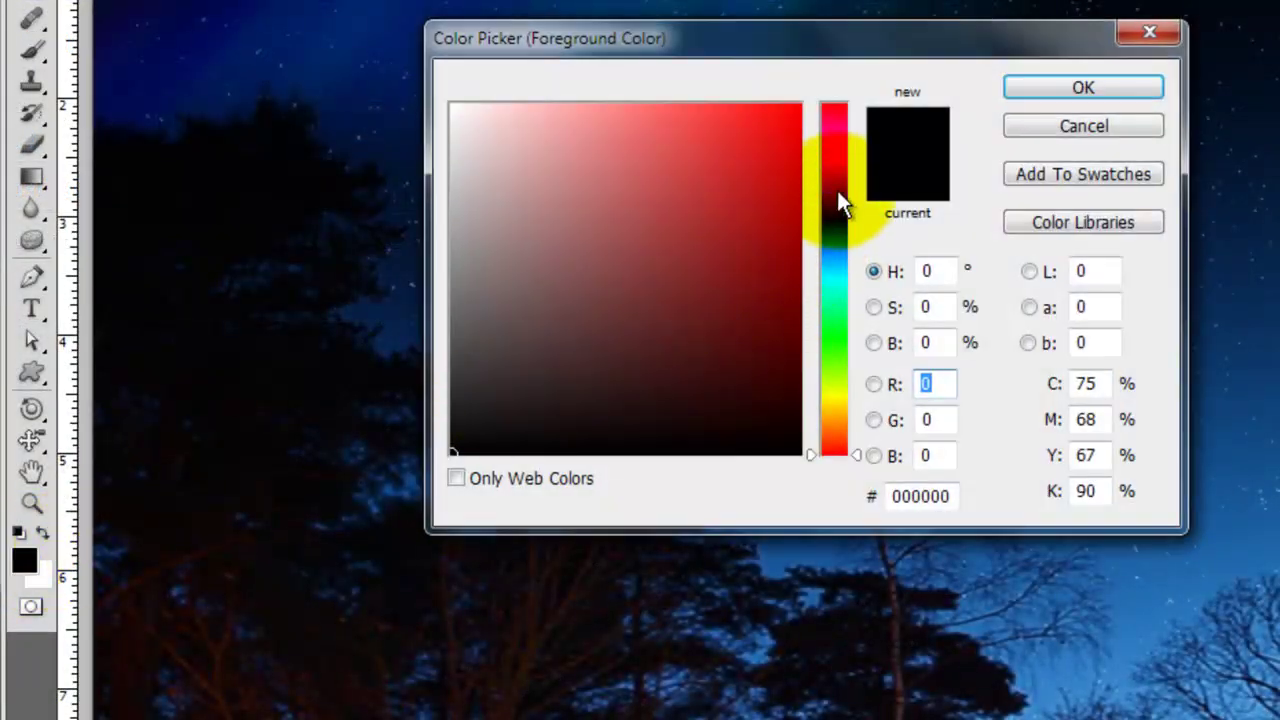
left_click(838, 169)
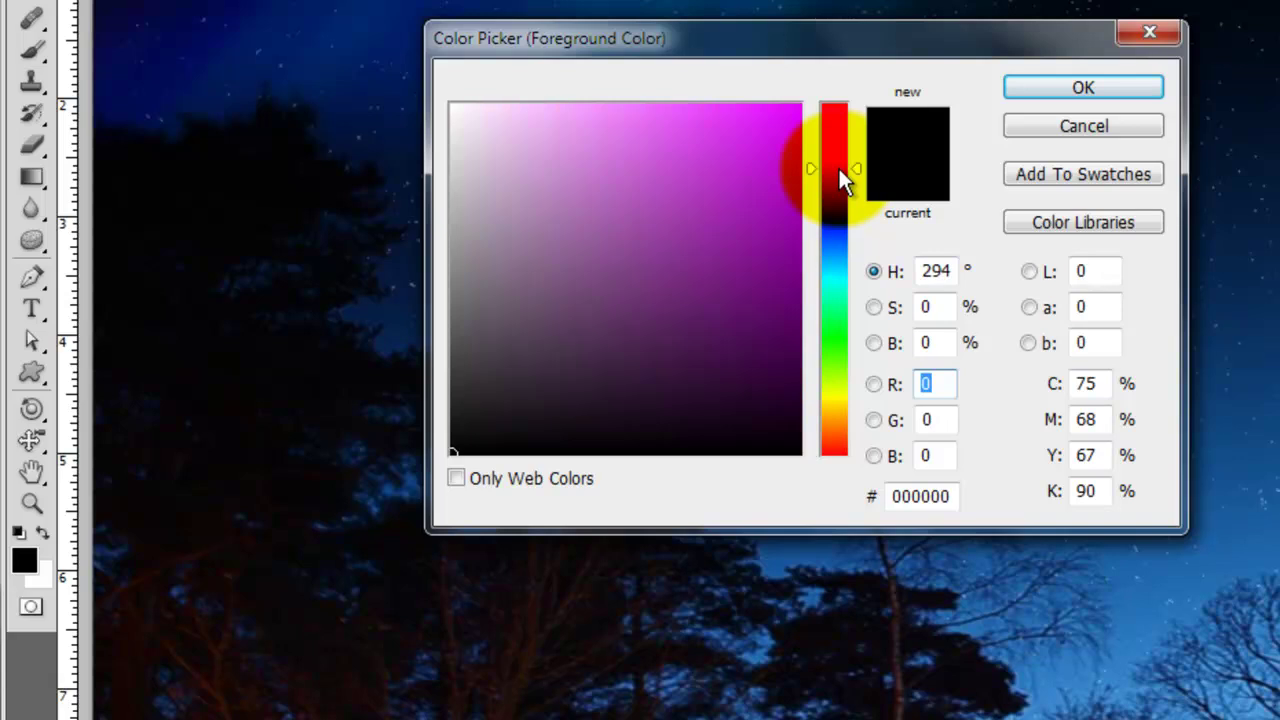
left_click_drag(777, 157, 799, 104)
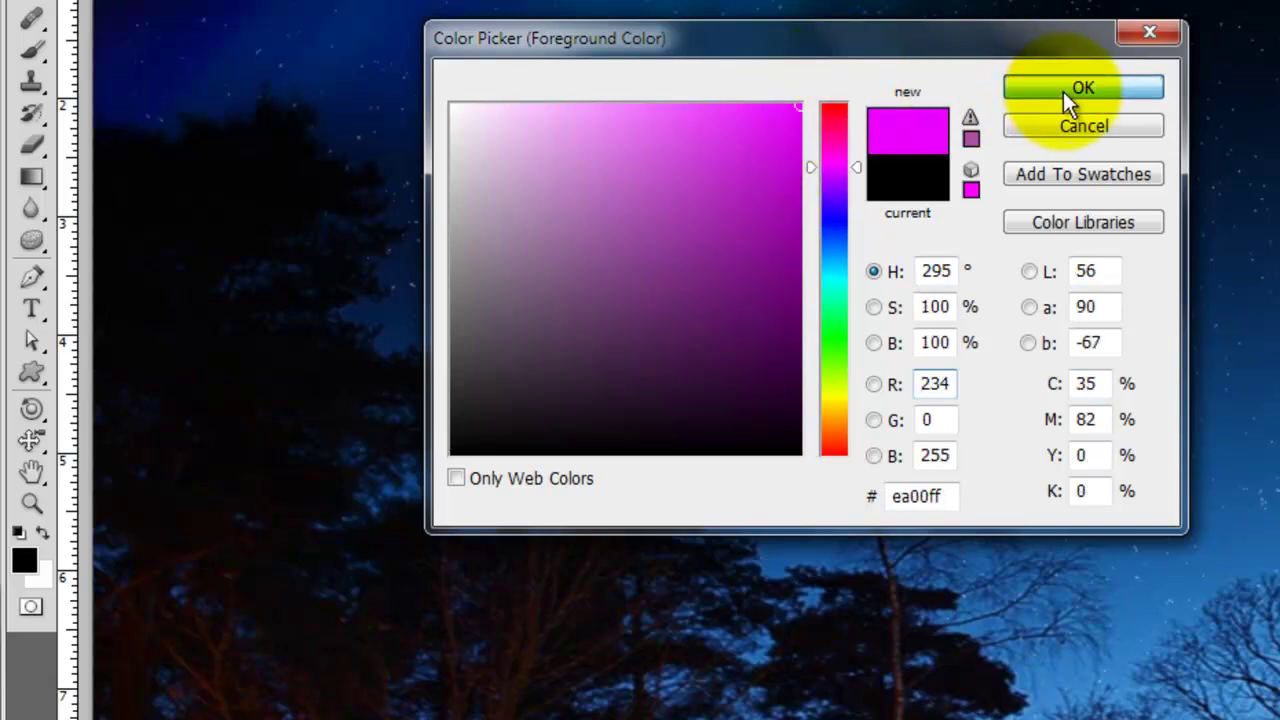